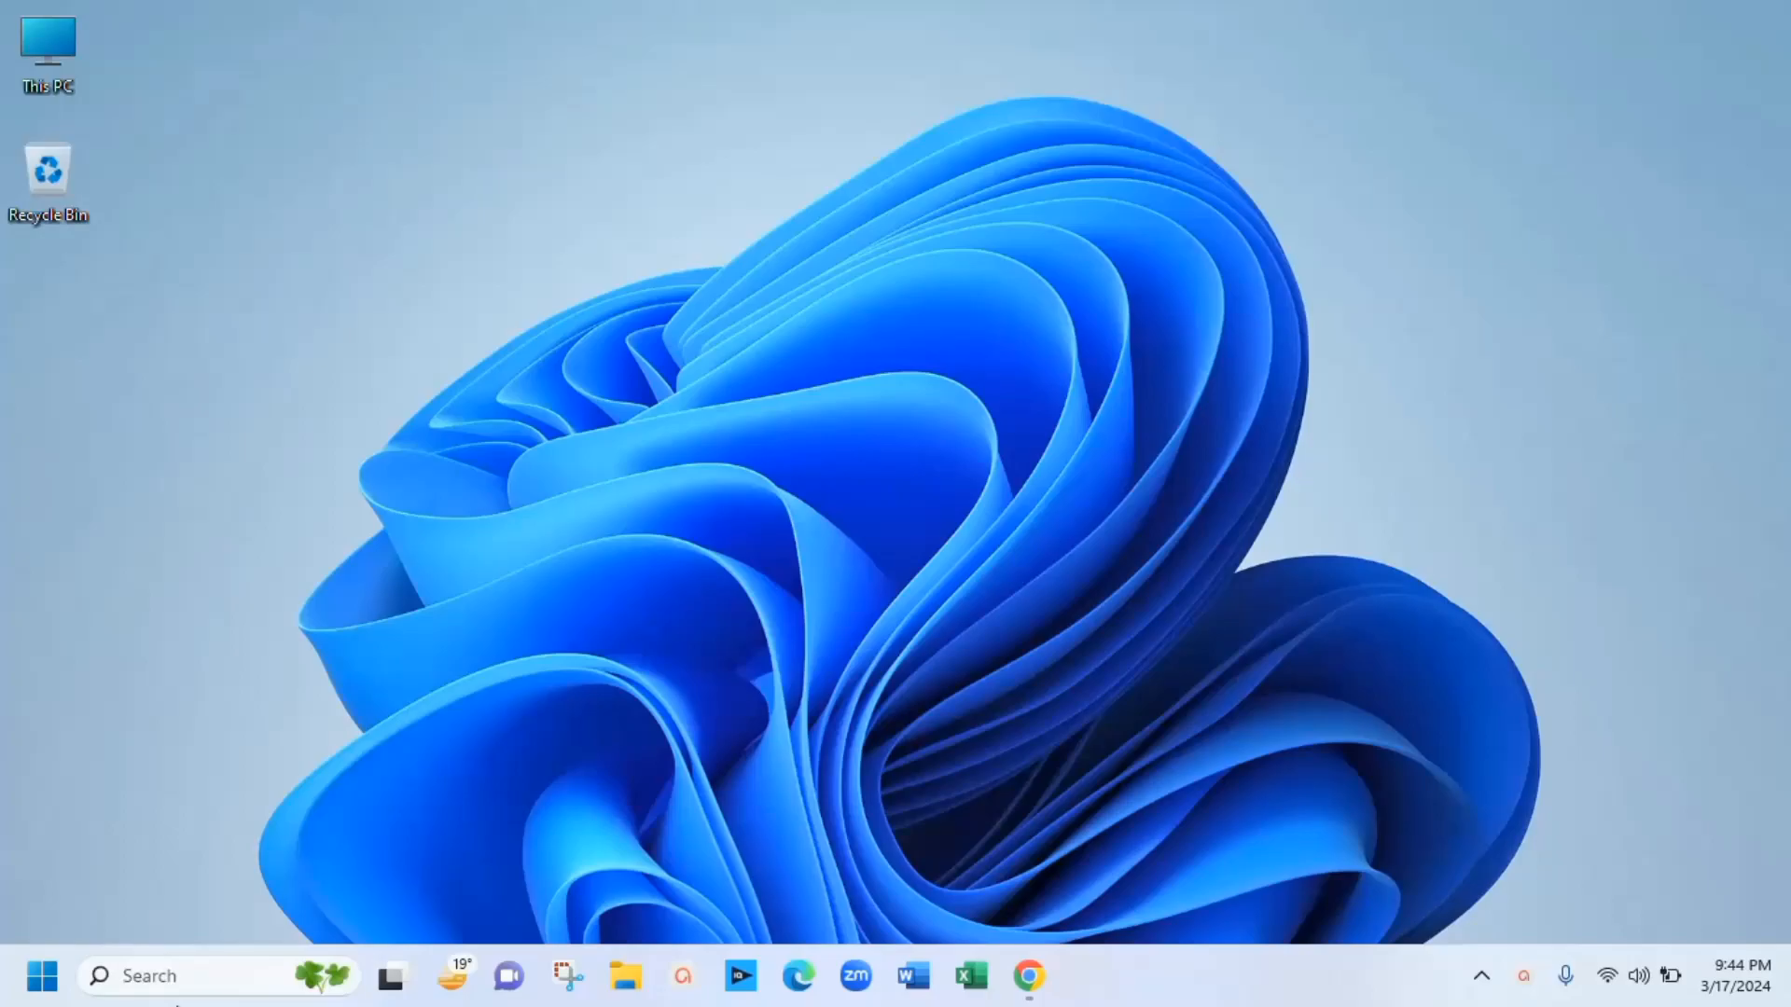
# Step: Open Programs and Features in Control Panel and bring up the Windows Features list at full-screen size
pyautogui.click(191, 980)
pyautogui.write('control panel')
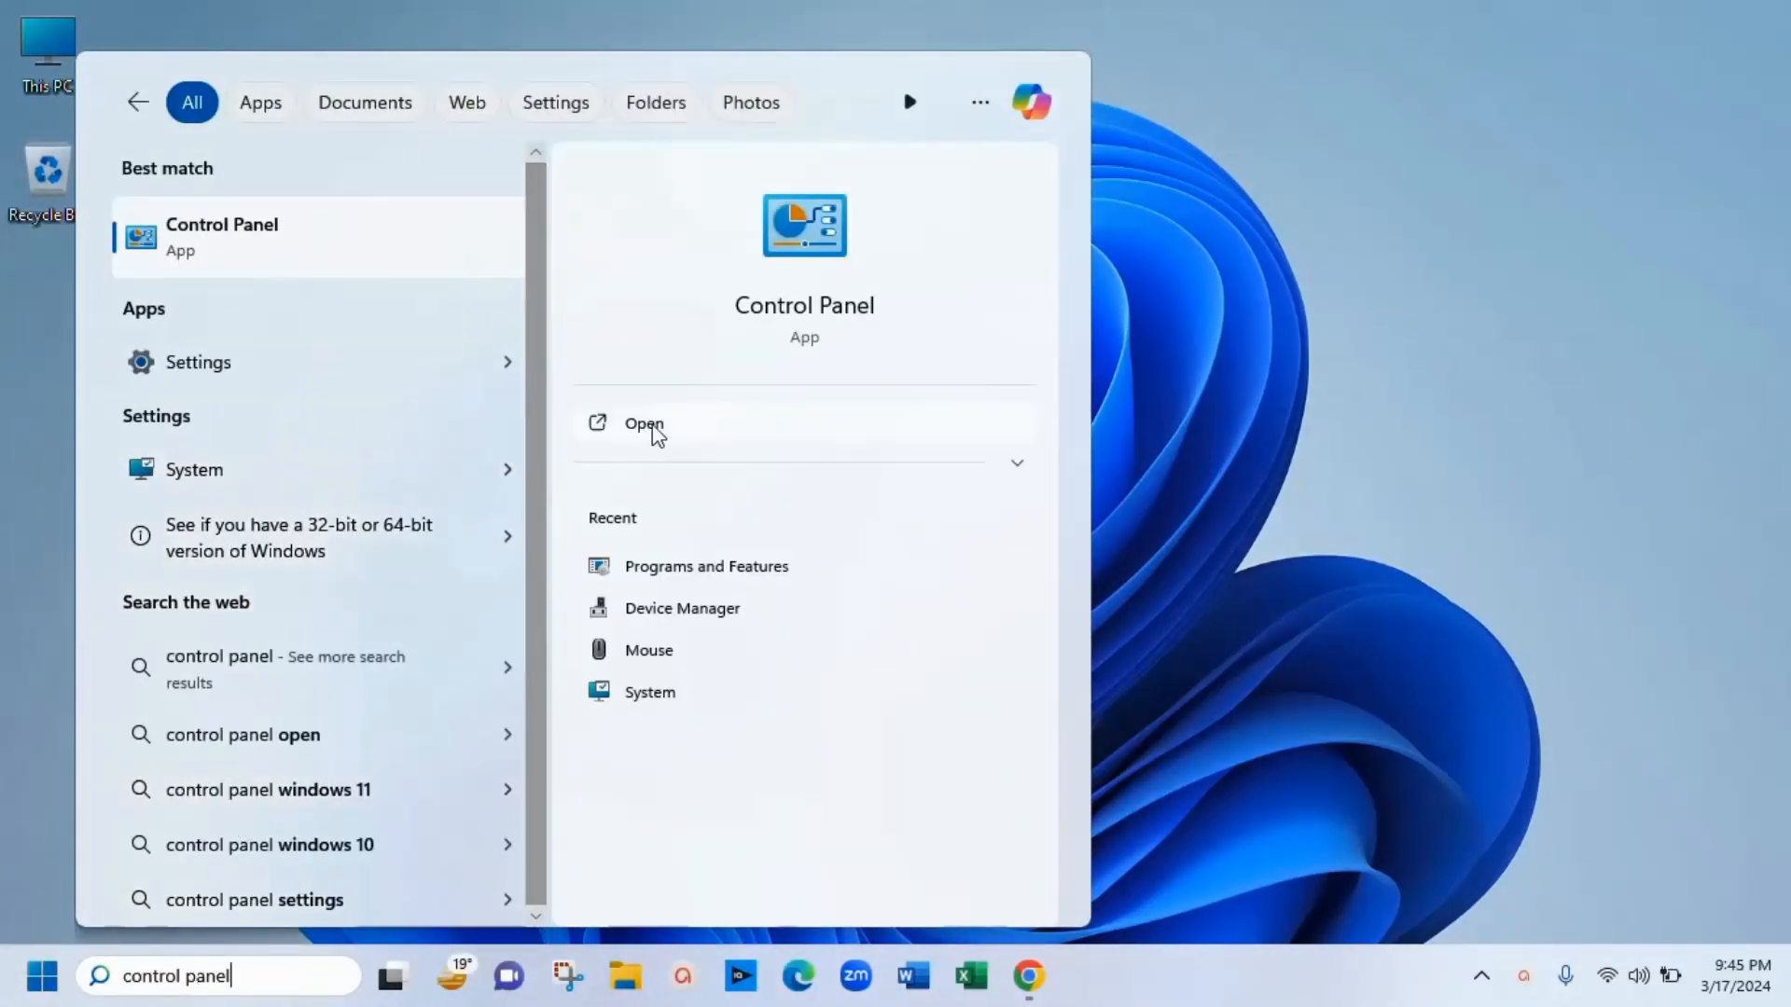
pyautogui.click(653, 425)
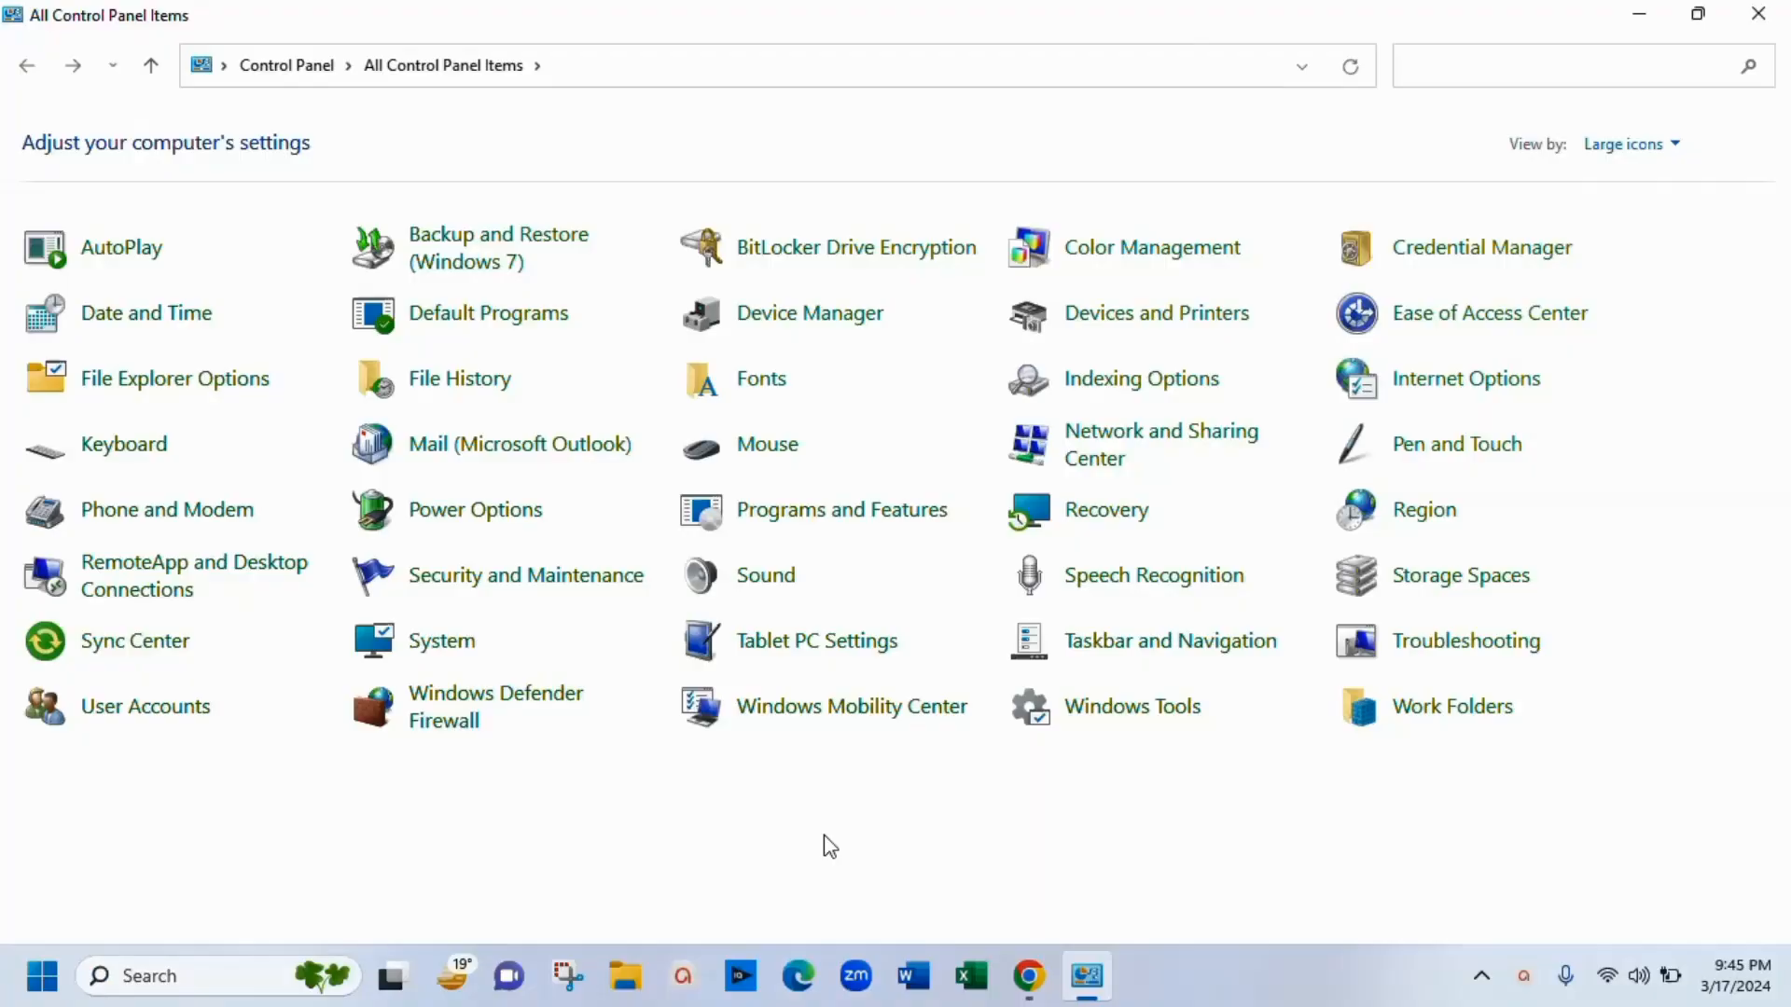
pyautogui.click(837, 528)
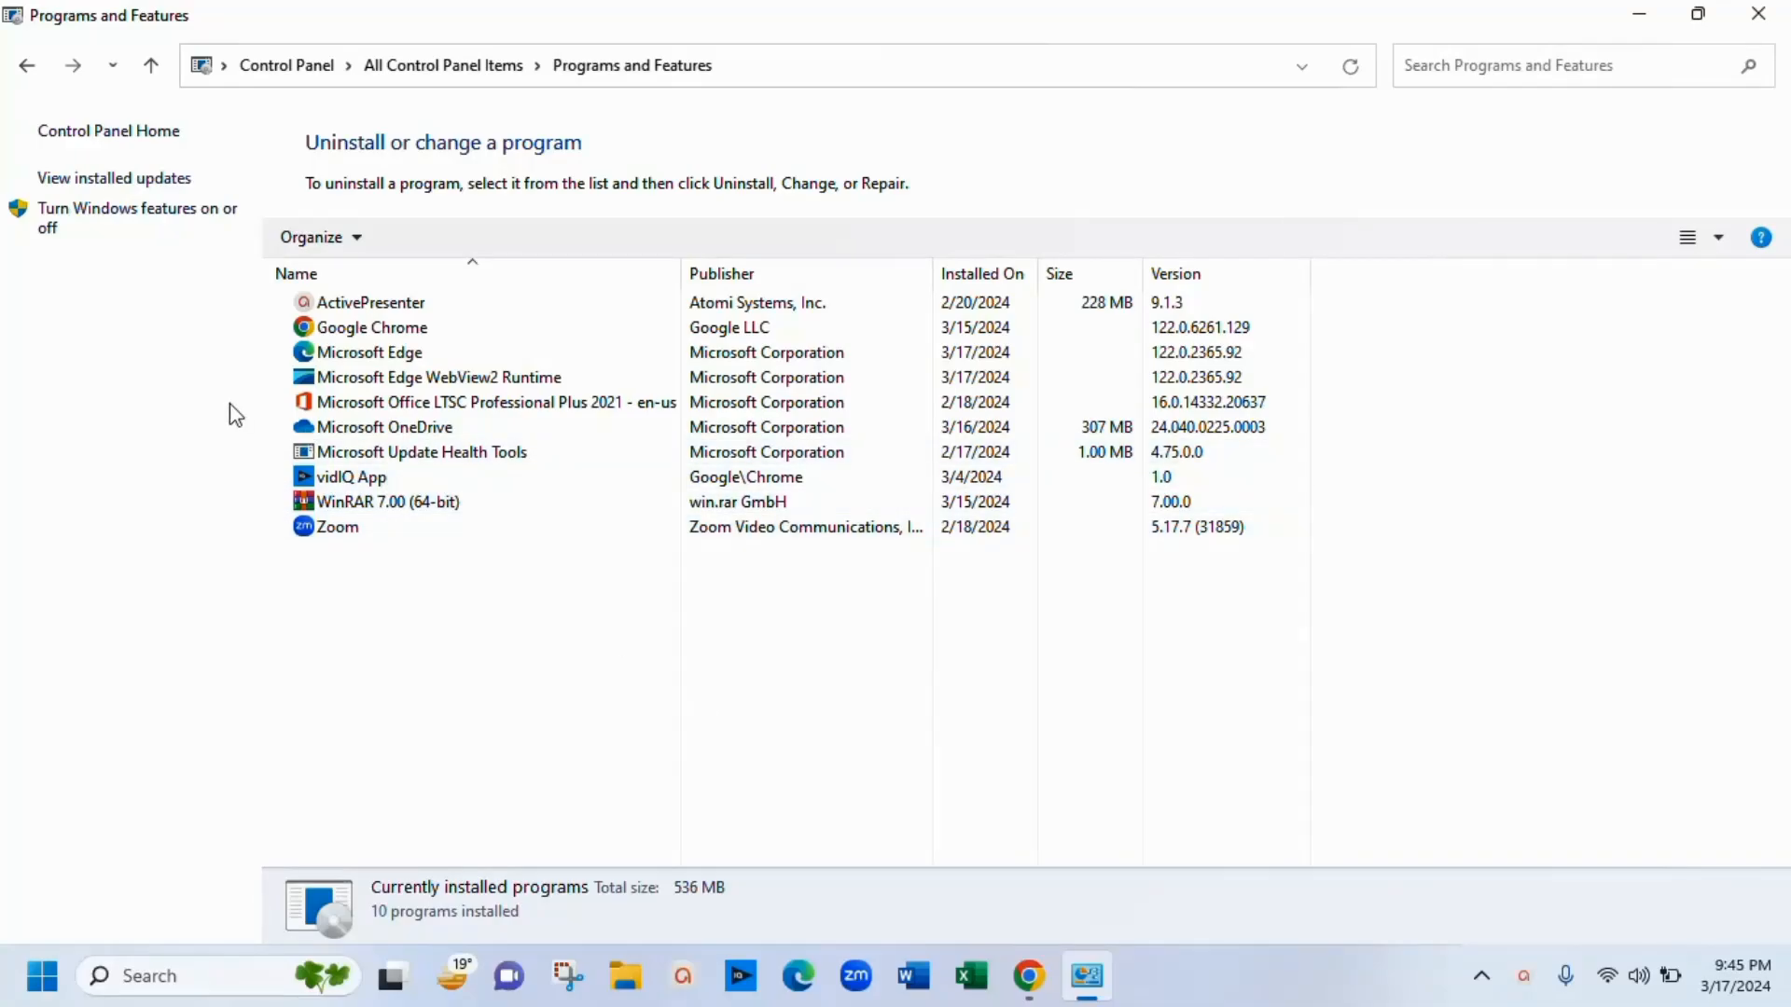
pyautogui.click(135, 220)
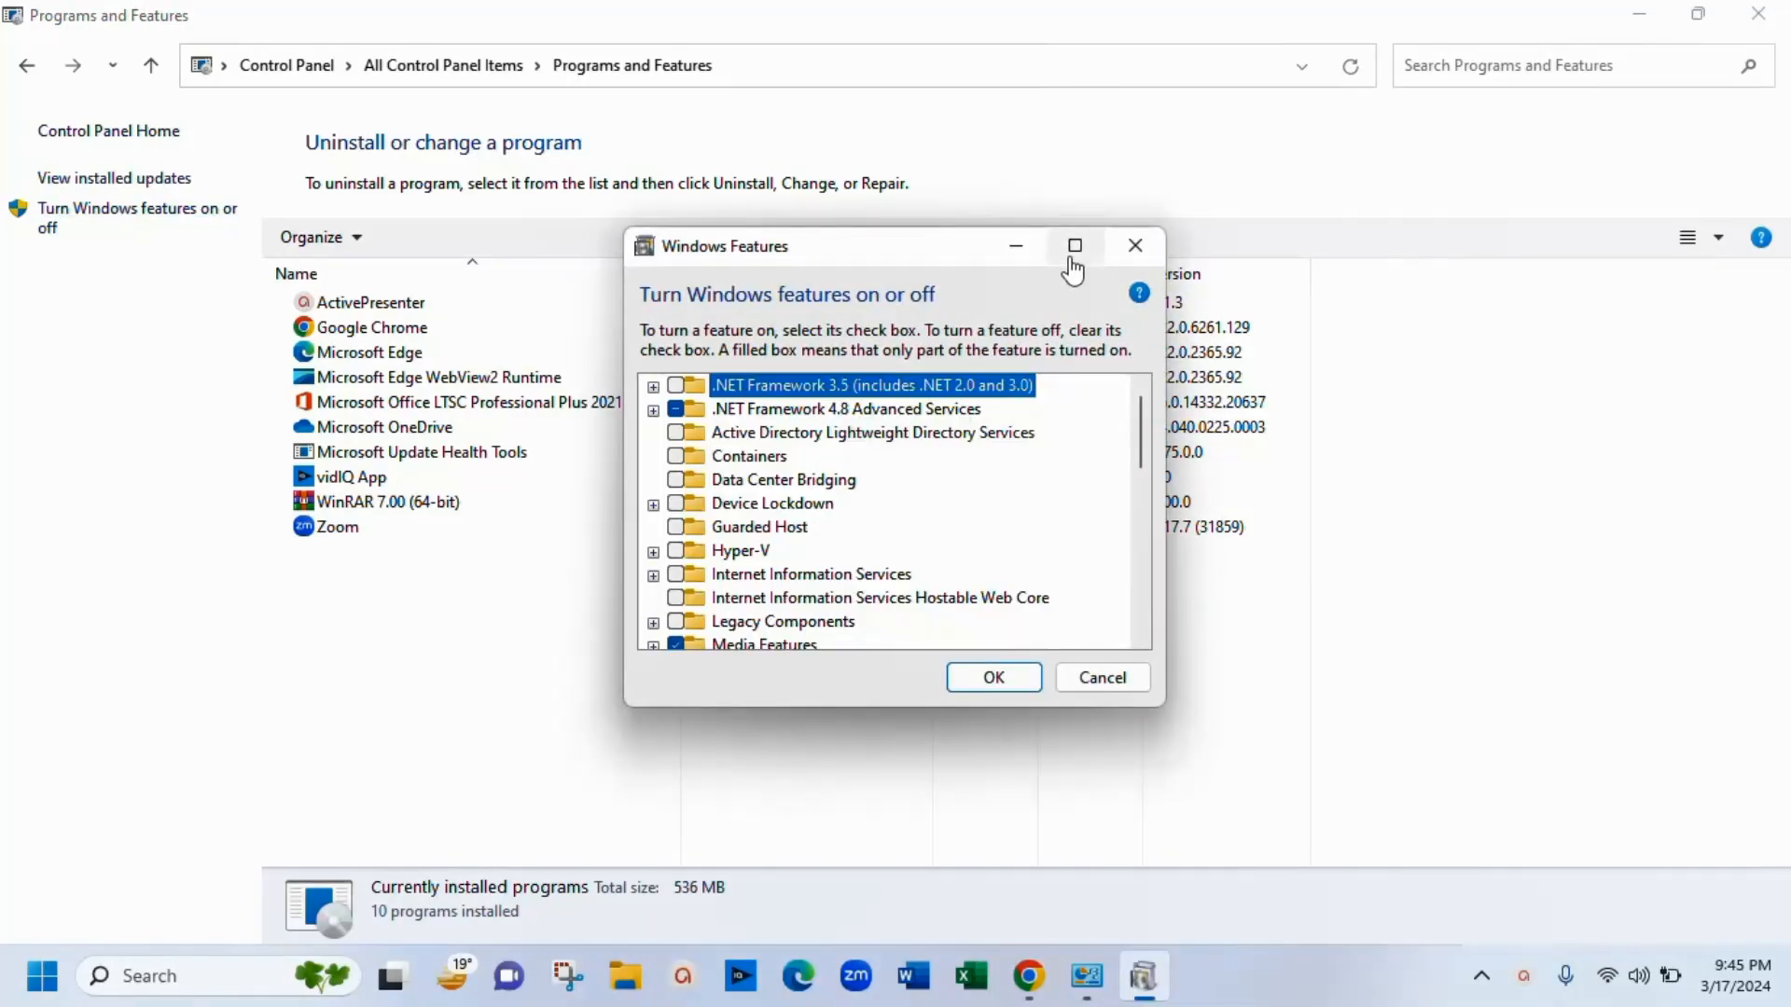
pyautogui.click(1072, 260)
# Step: Enable the Virtual Machine Platform and Windows Hypervisor Platform features
pyautogui.press('Down')
pyautogui.press('Down')
pyautogui.press('Down')
pyautogui.press('Down')
pyautogui.press('Down')
pyautogui.press('Down')
pyautogui.press('Down')
pyautogui.press('Down')
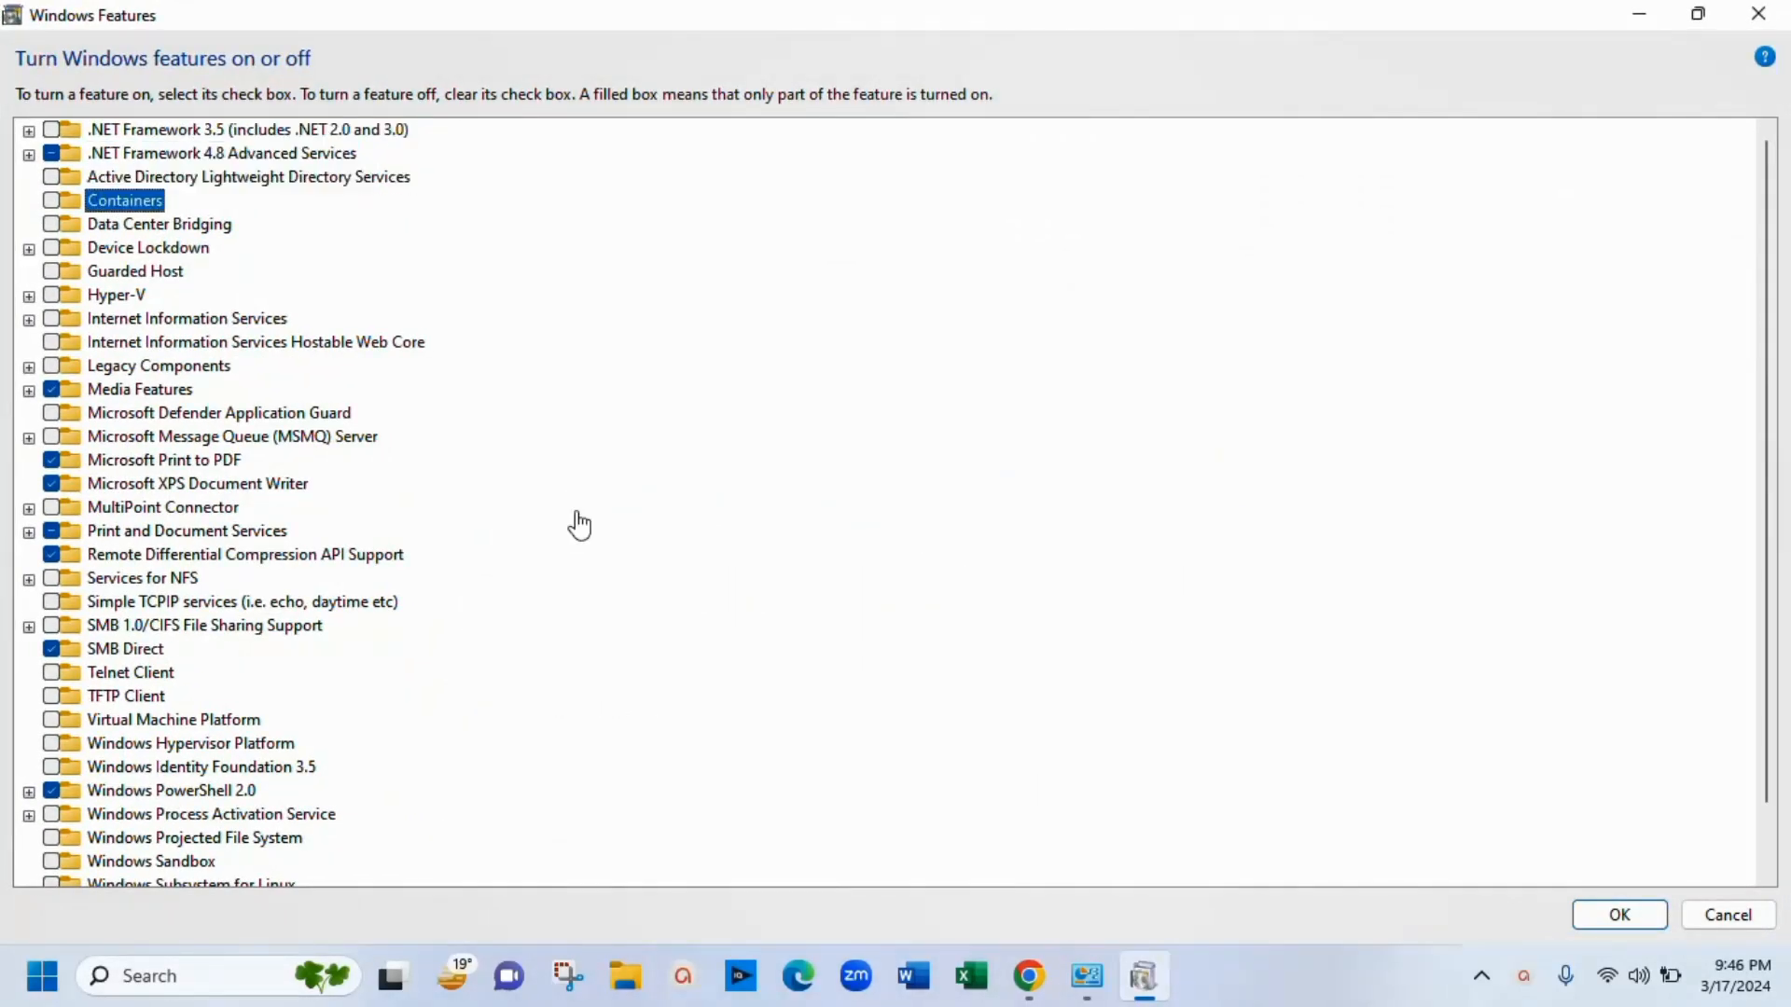
pyautogui.press('Down')
pyautogui.press('Down')
pyautogui.press('Down')
pyautogui.press('Down')
pyautogui.press('Down')
pyautogui.press('Down')
pyautogui.press('Down')
pyautogui.press('Down')
pyautogui.press('Down')
pyautogui.press('Down')
pyautogui.press('Down')
pyautogui.press('Down')
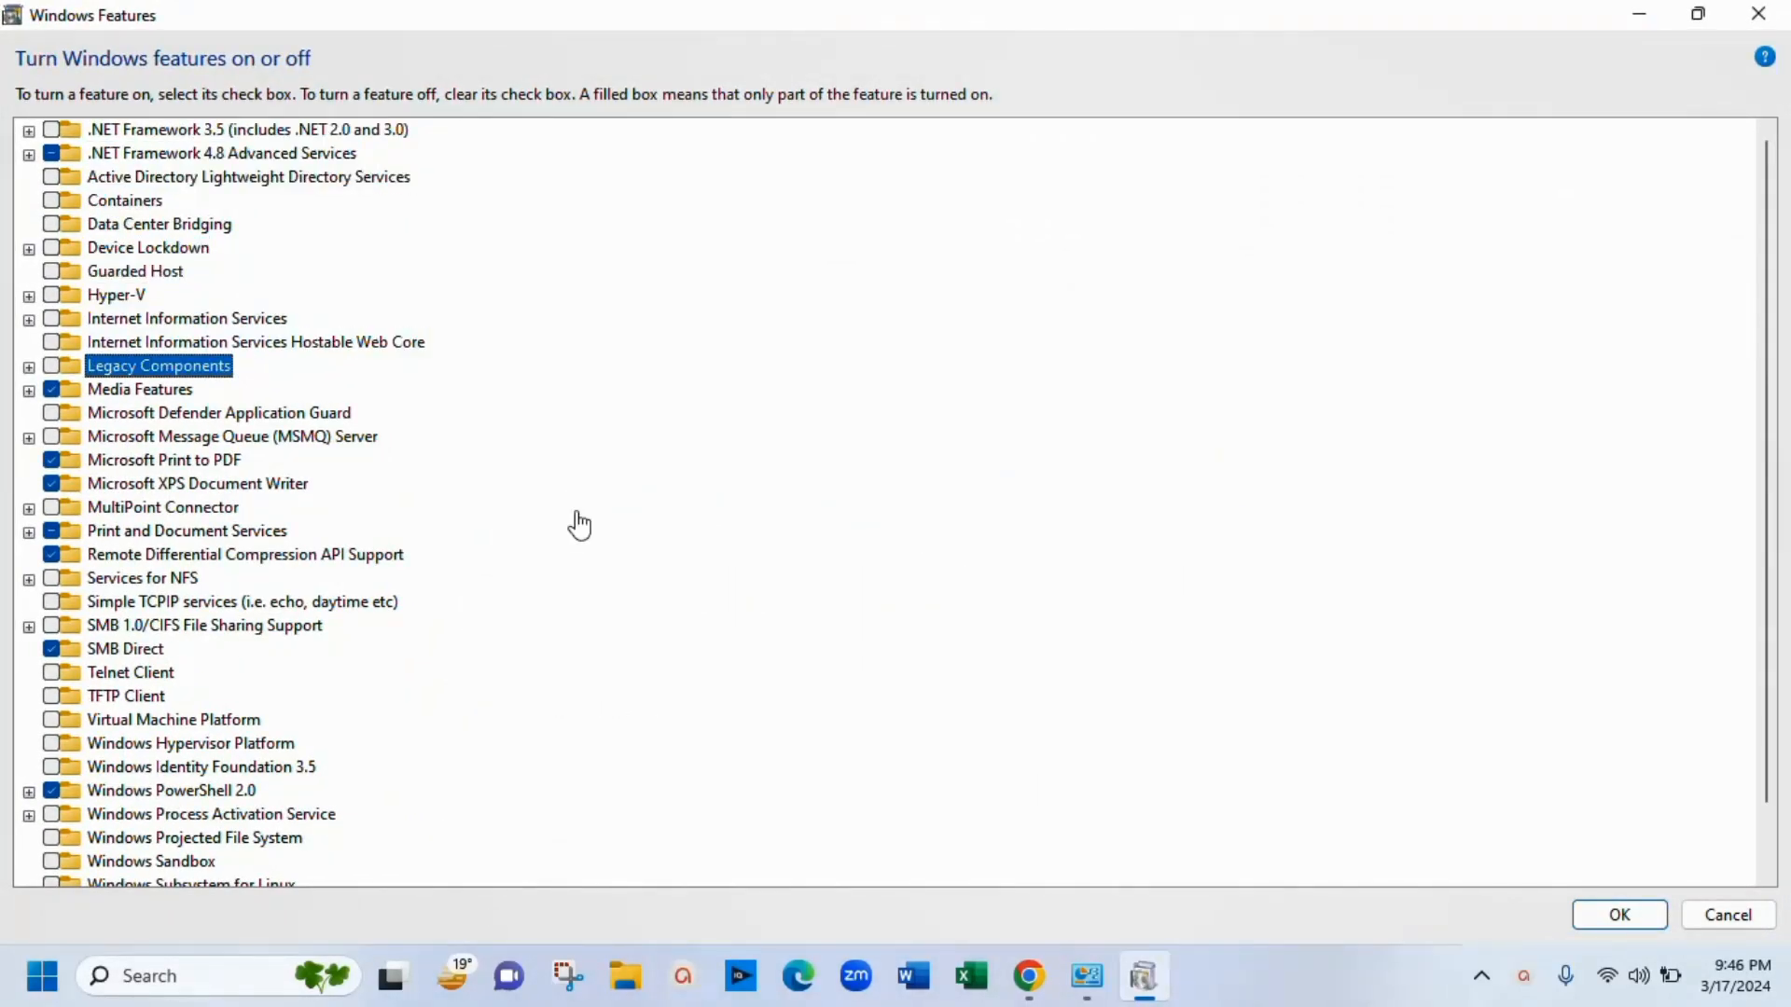
pyautogui.press('Down')
pyautogui.press('Down')
pyautogui.press('Down')
pyautogui.press('Down')
pyautogui.press('Down')
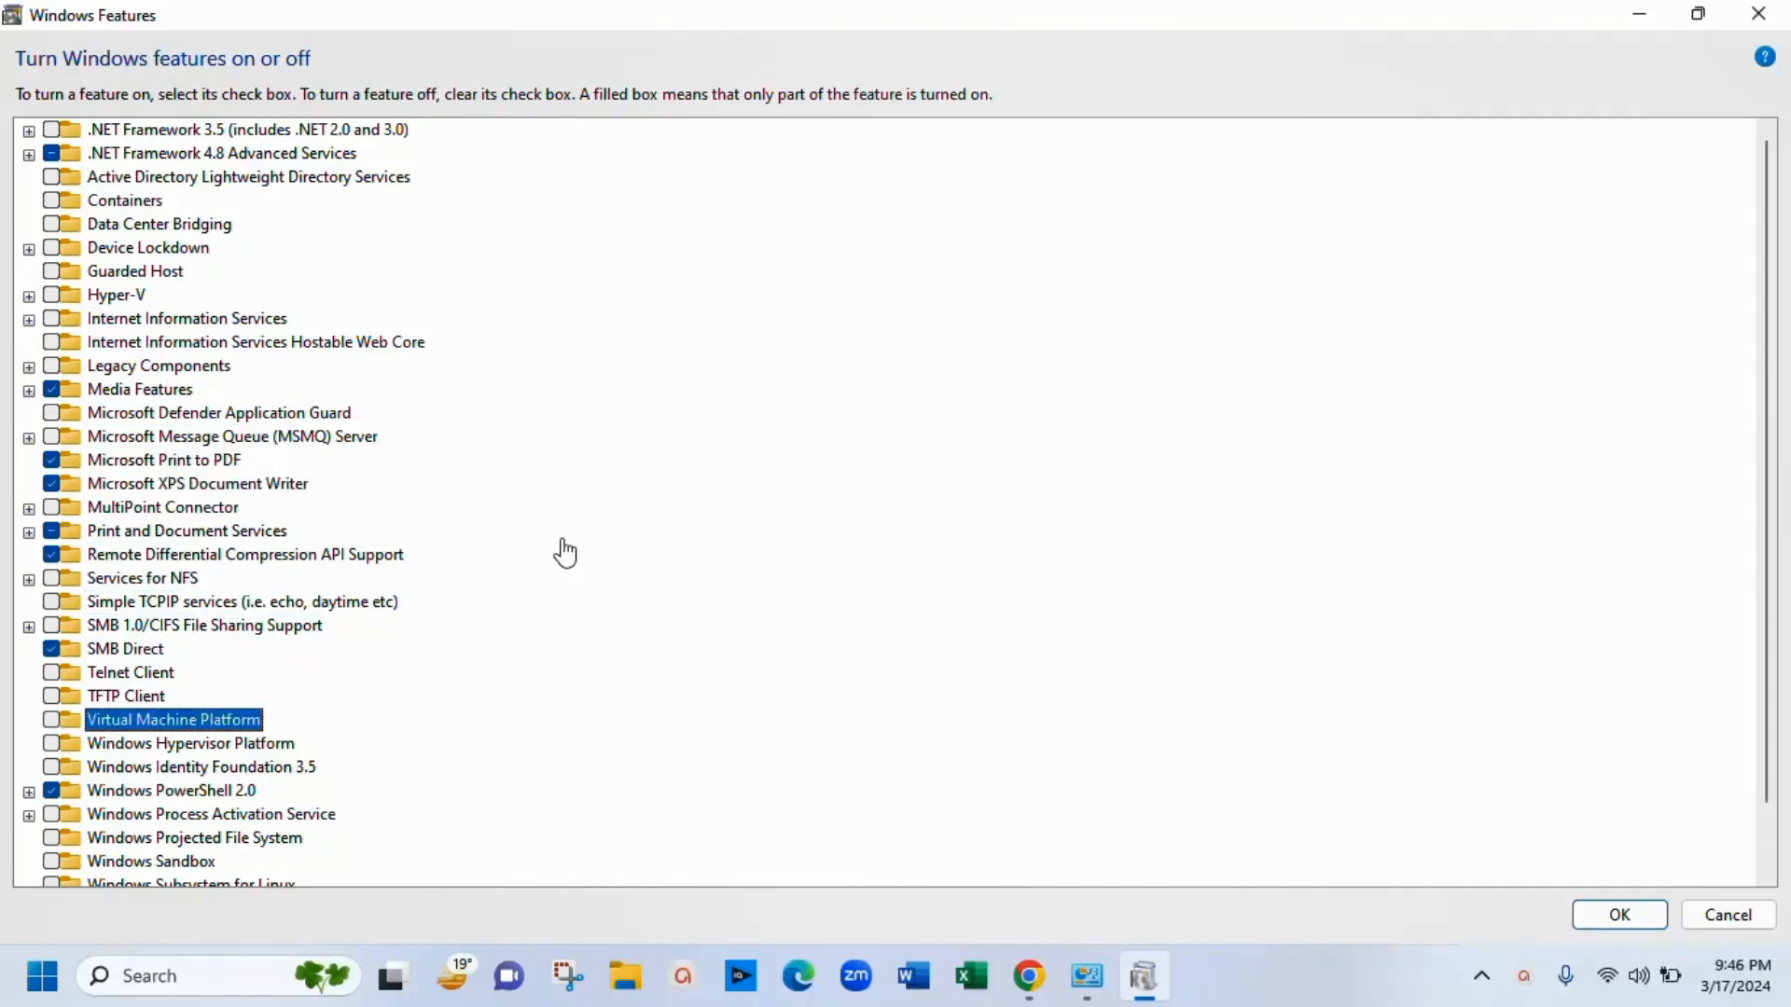
pyautogui.click(51, 720)
pyautogui.press('Down')
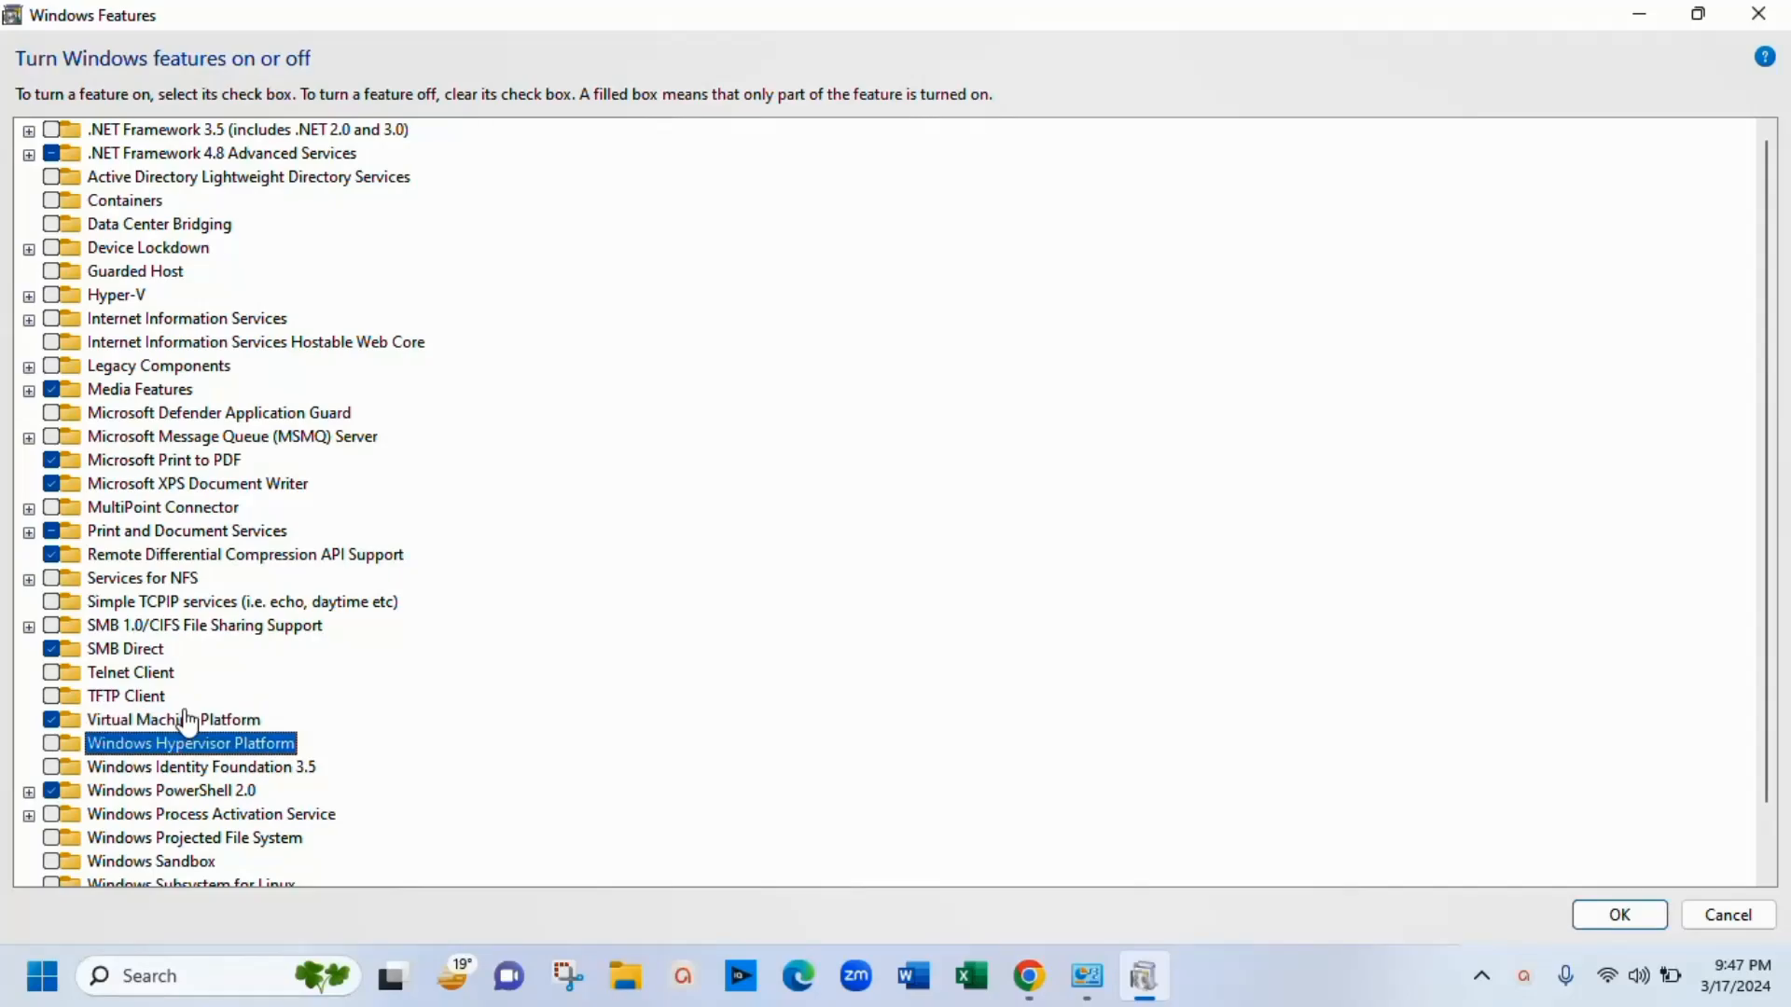
pyautogui.click(54, 748)
# Step: Enable the Windows Subsystem for Linux feature, and apply the feature changes with an immediate restart
pyautogui.press('Down')
pyautogui.press('Down')
pyautogui.press('Down')
pyautogui.press('Down')
pyautogui.press('Down')
pyautogui.press('Down')
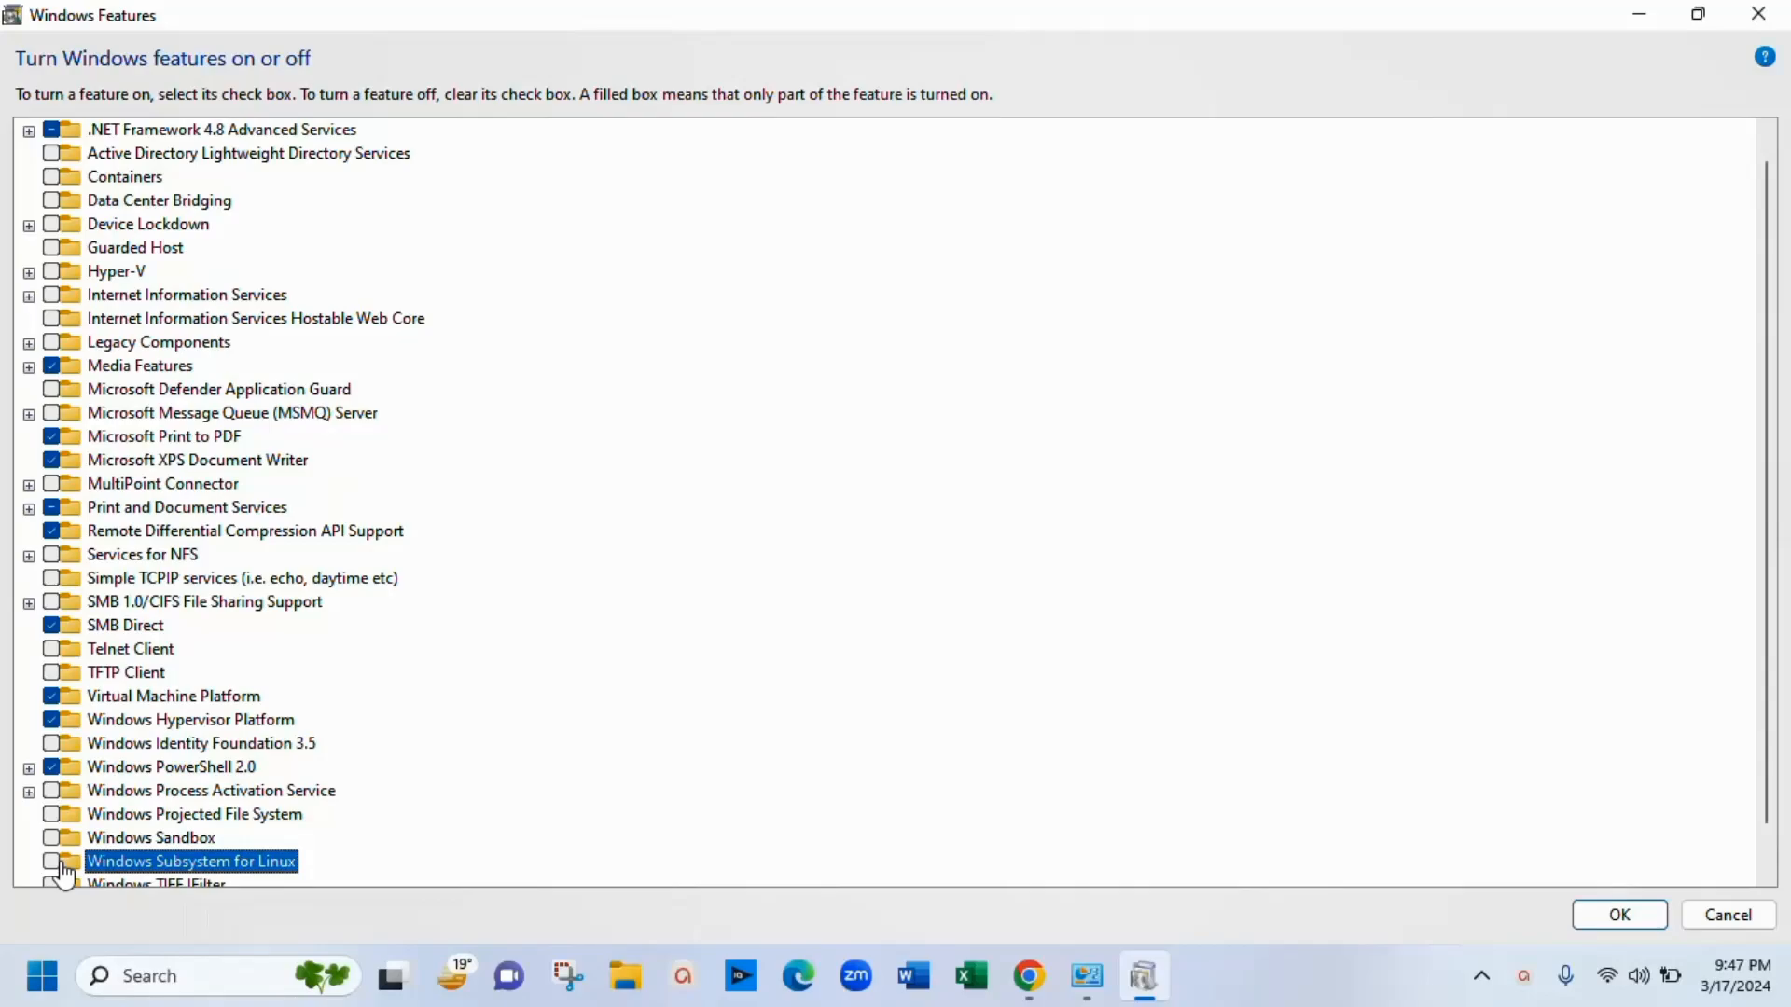
pyautogui.click(56, 864)
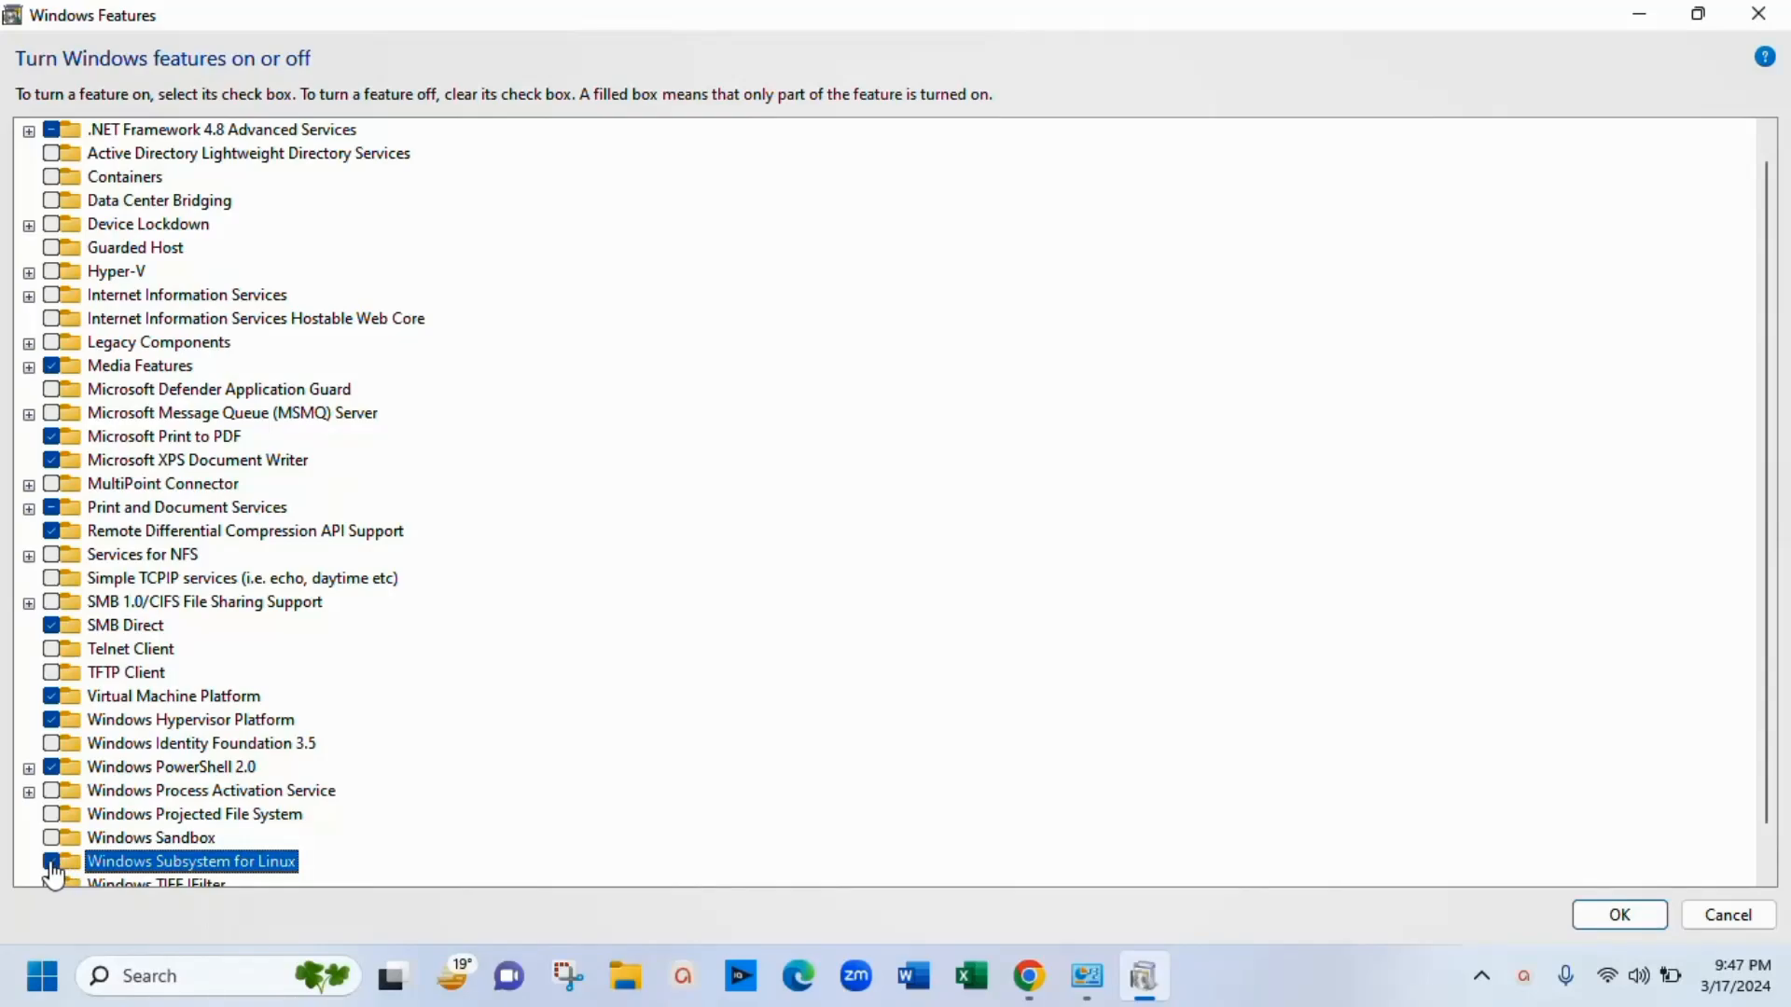
pyautogui.click(1612, 912)
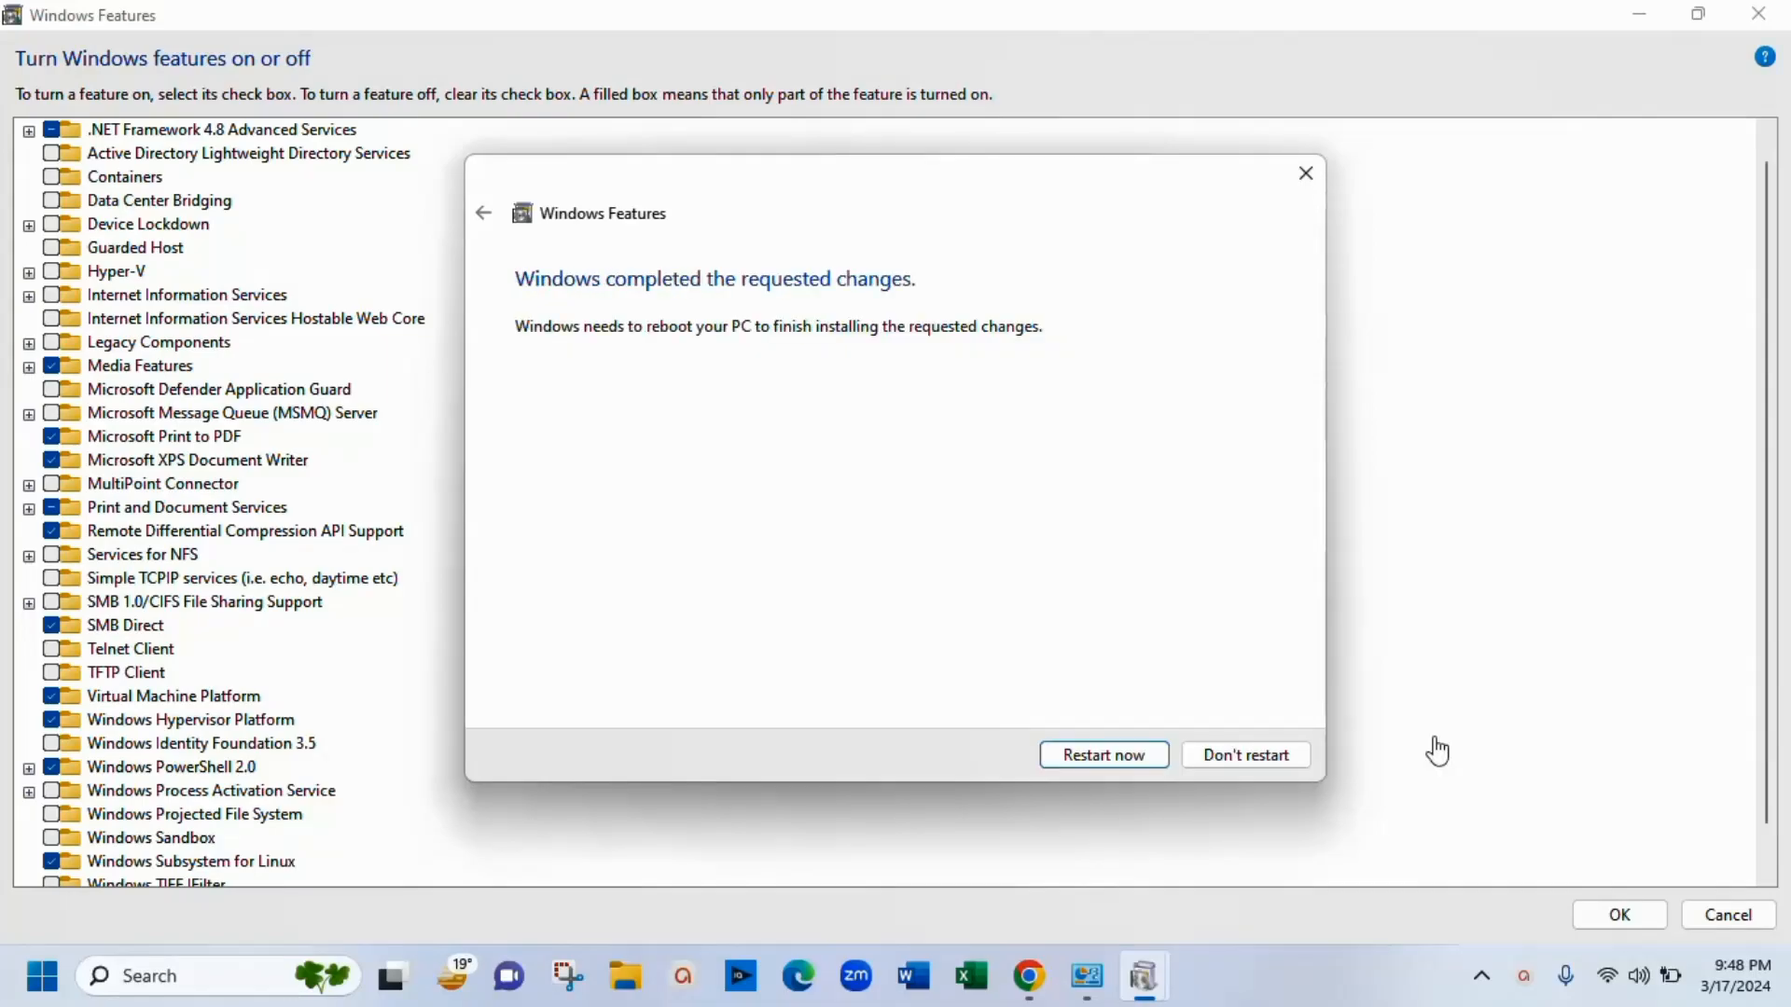
pyautogui.click(1124, 758)
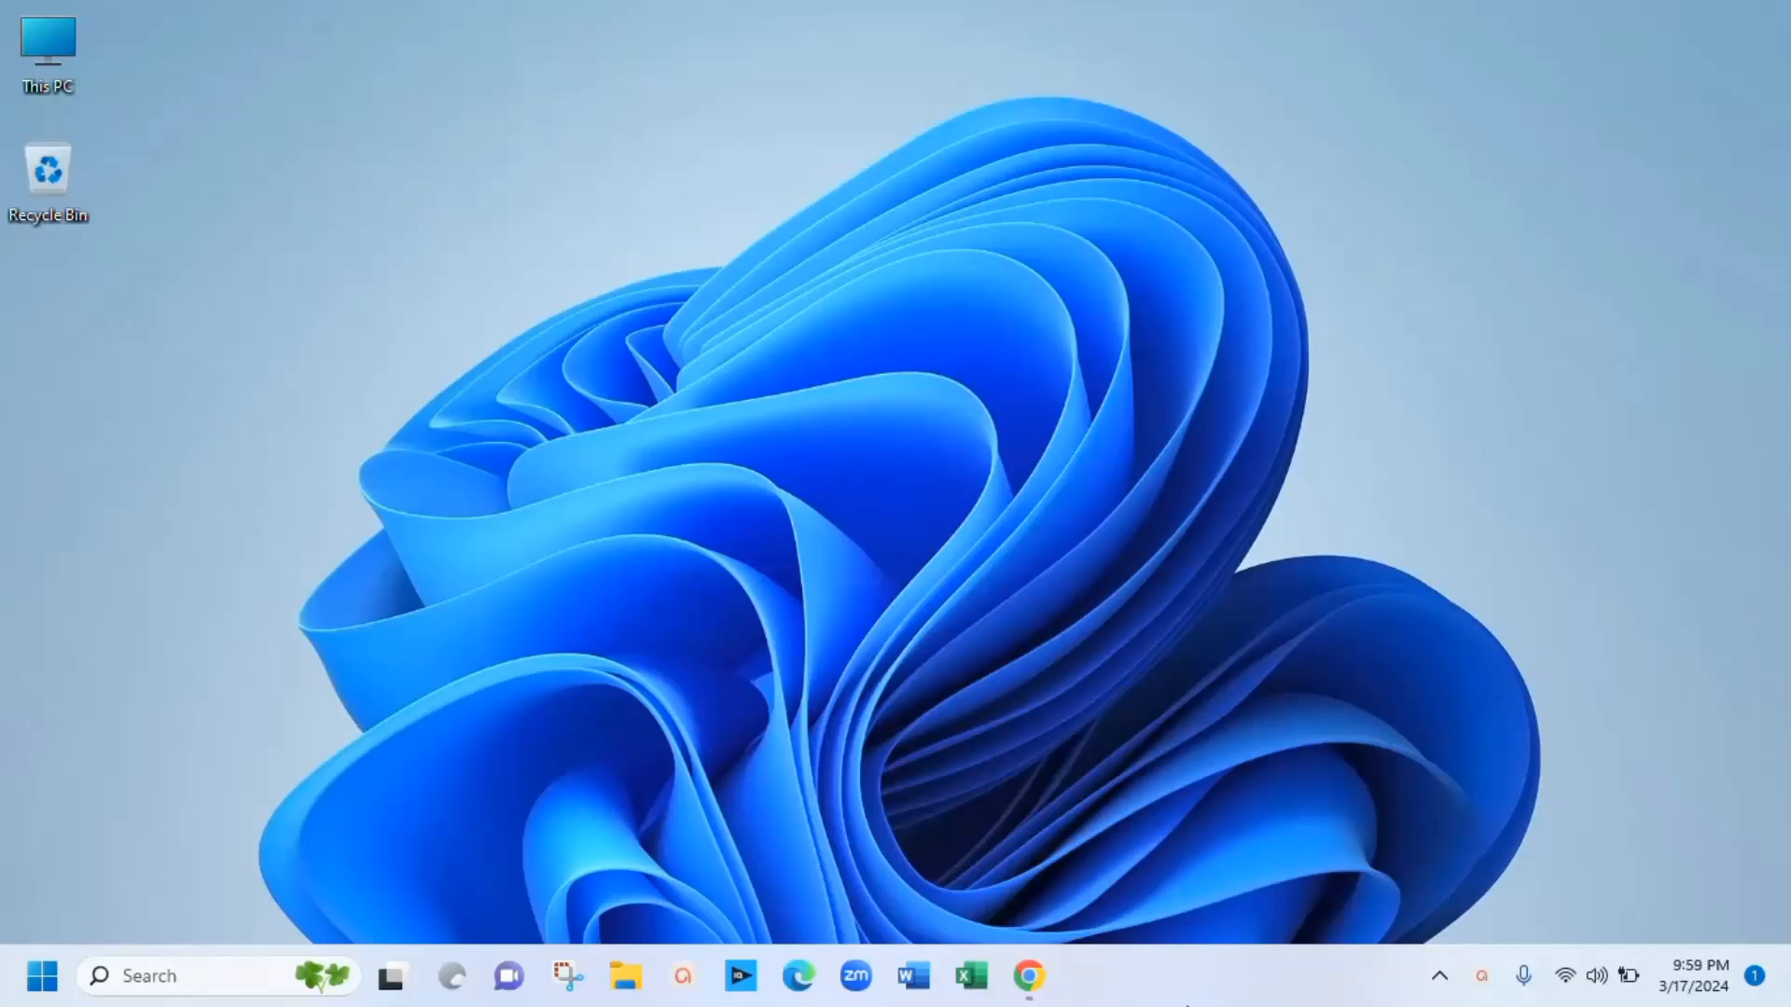
# Step: Switch to Chrome, search Google for "wsa builds" and open the MustardChef/WSABuilds repository on GitHub
pyautogui.hotkey('alt', 'Tab')
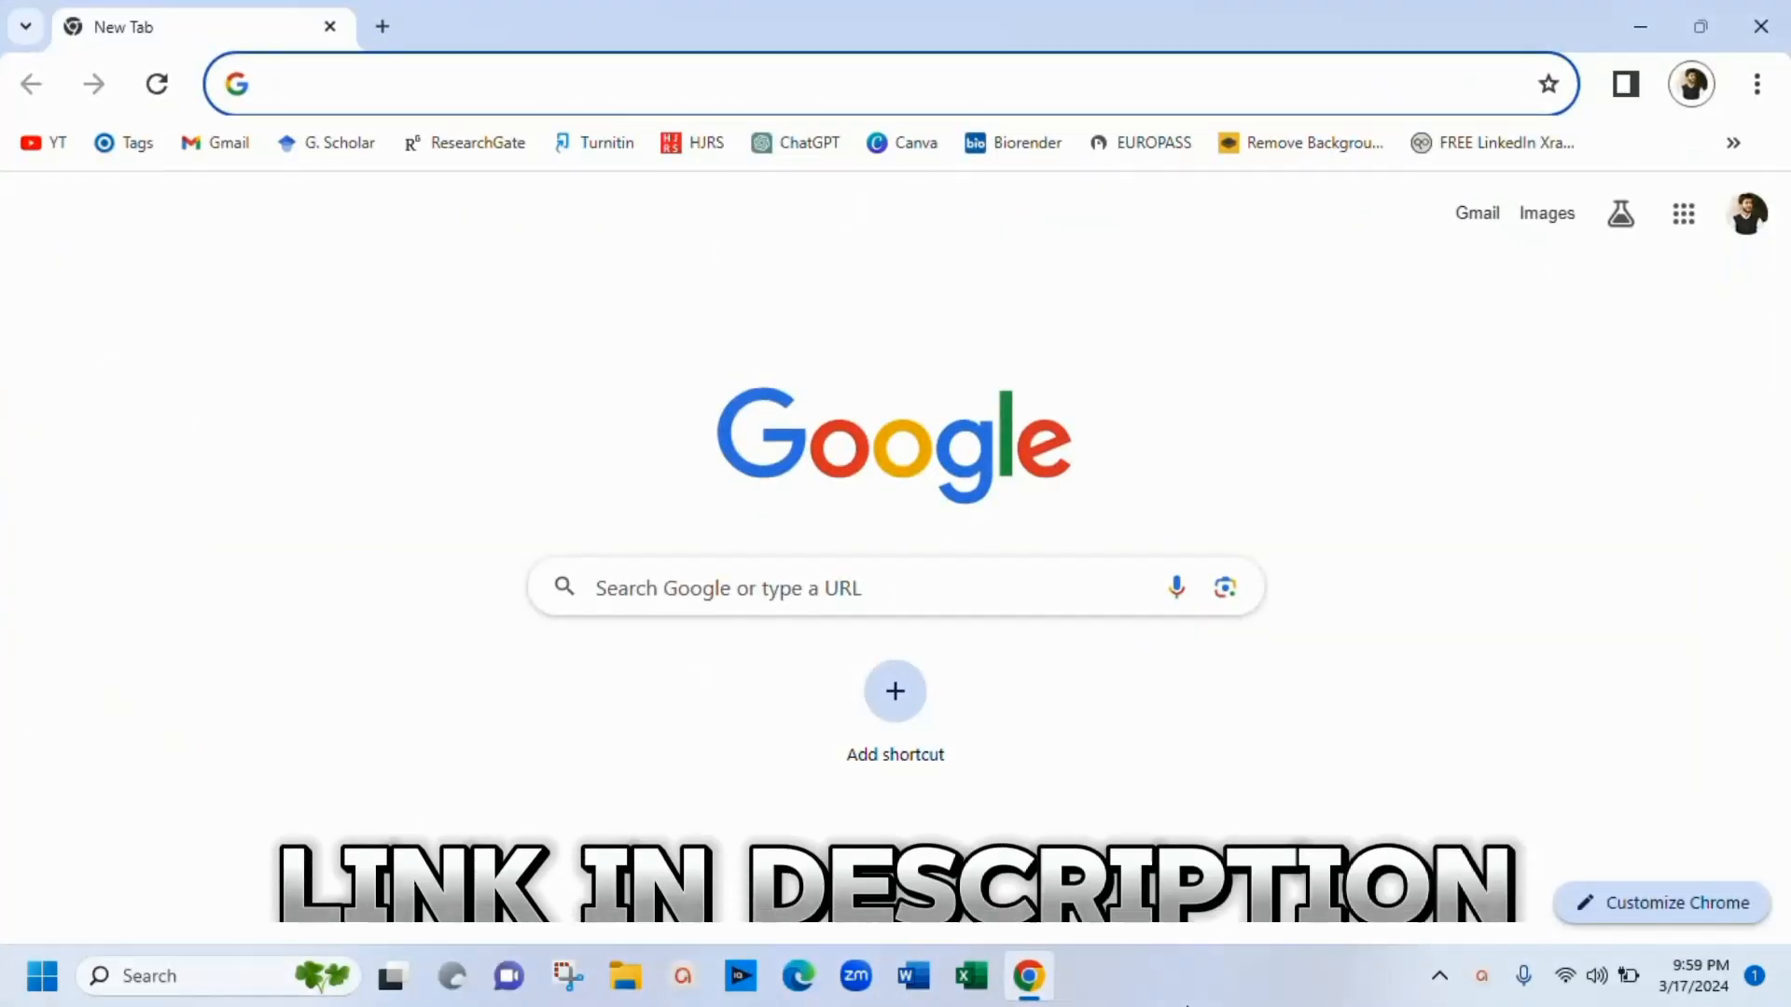
pyautogui.write('wsa')
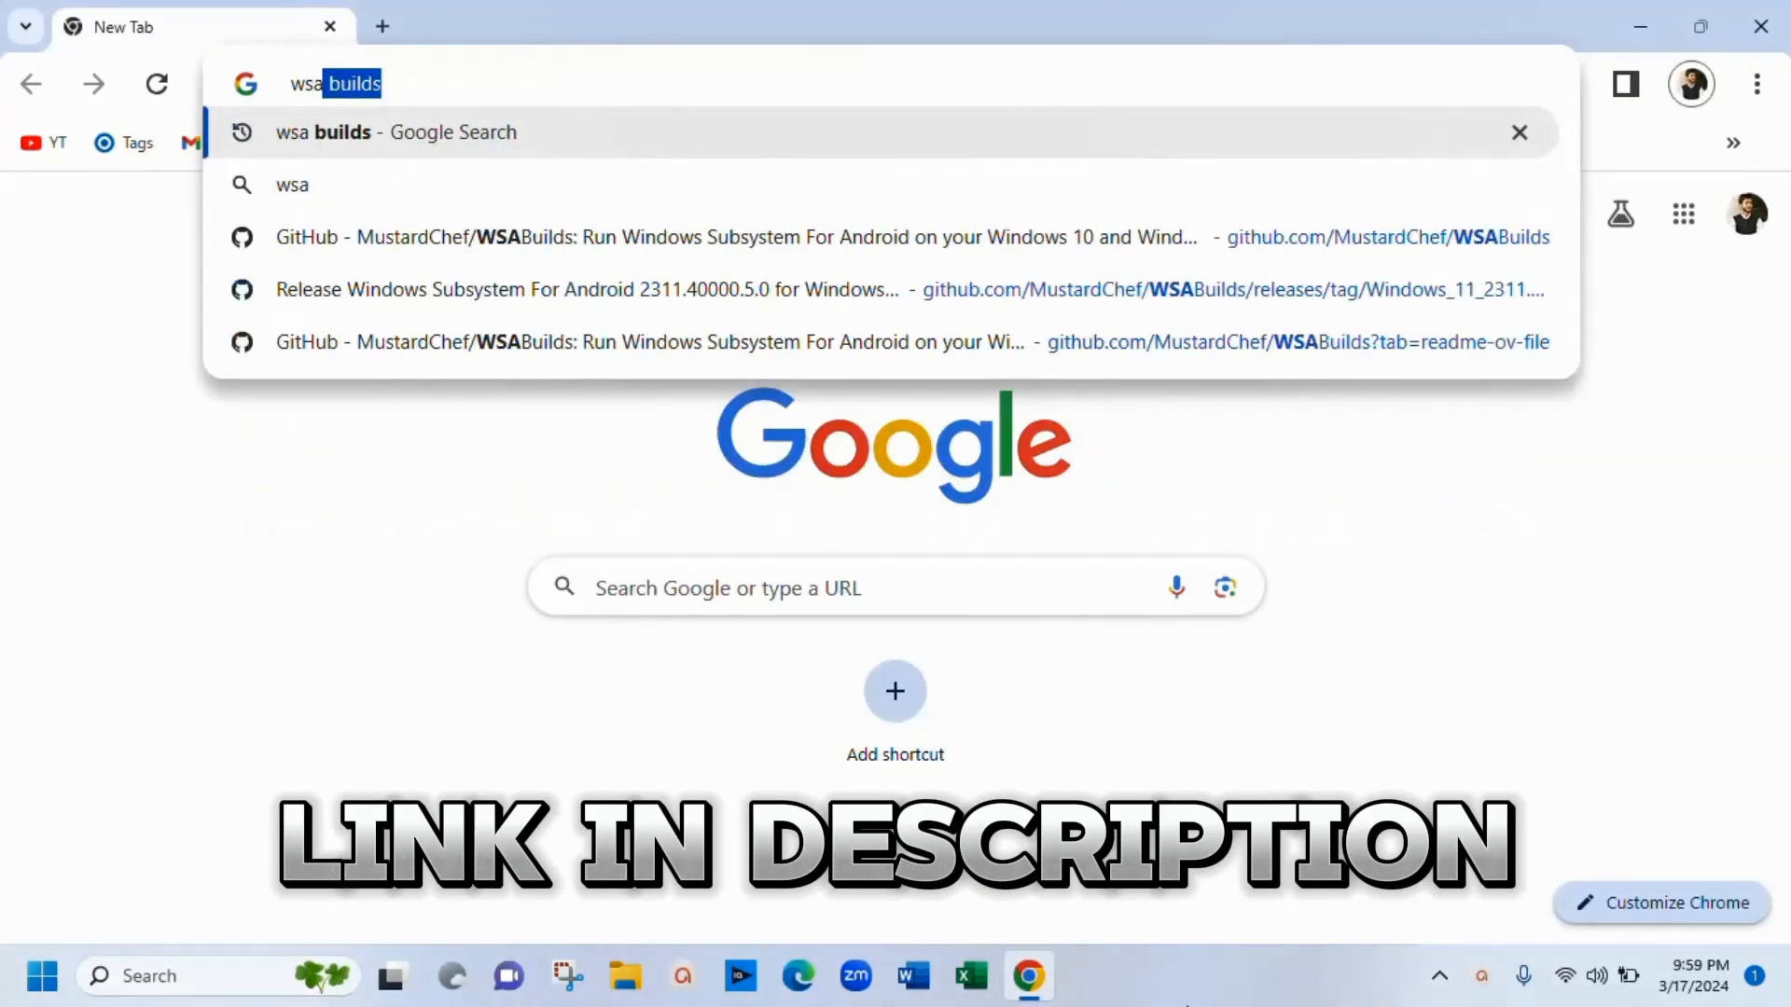
pyautogui.write(' bui')
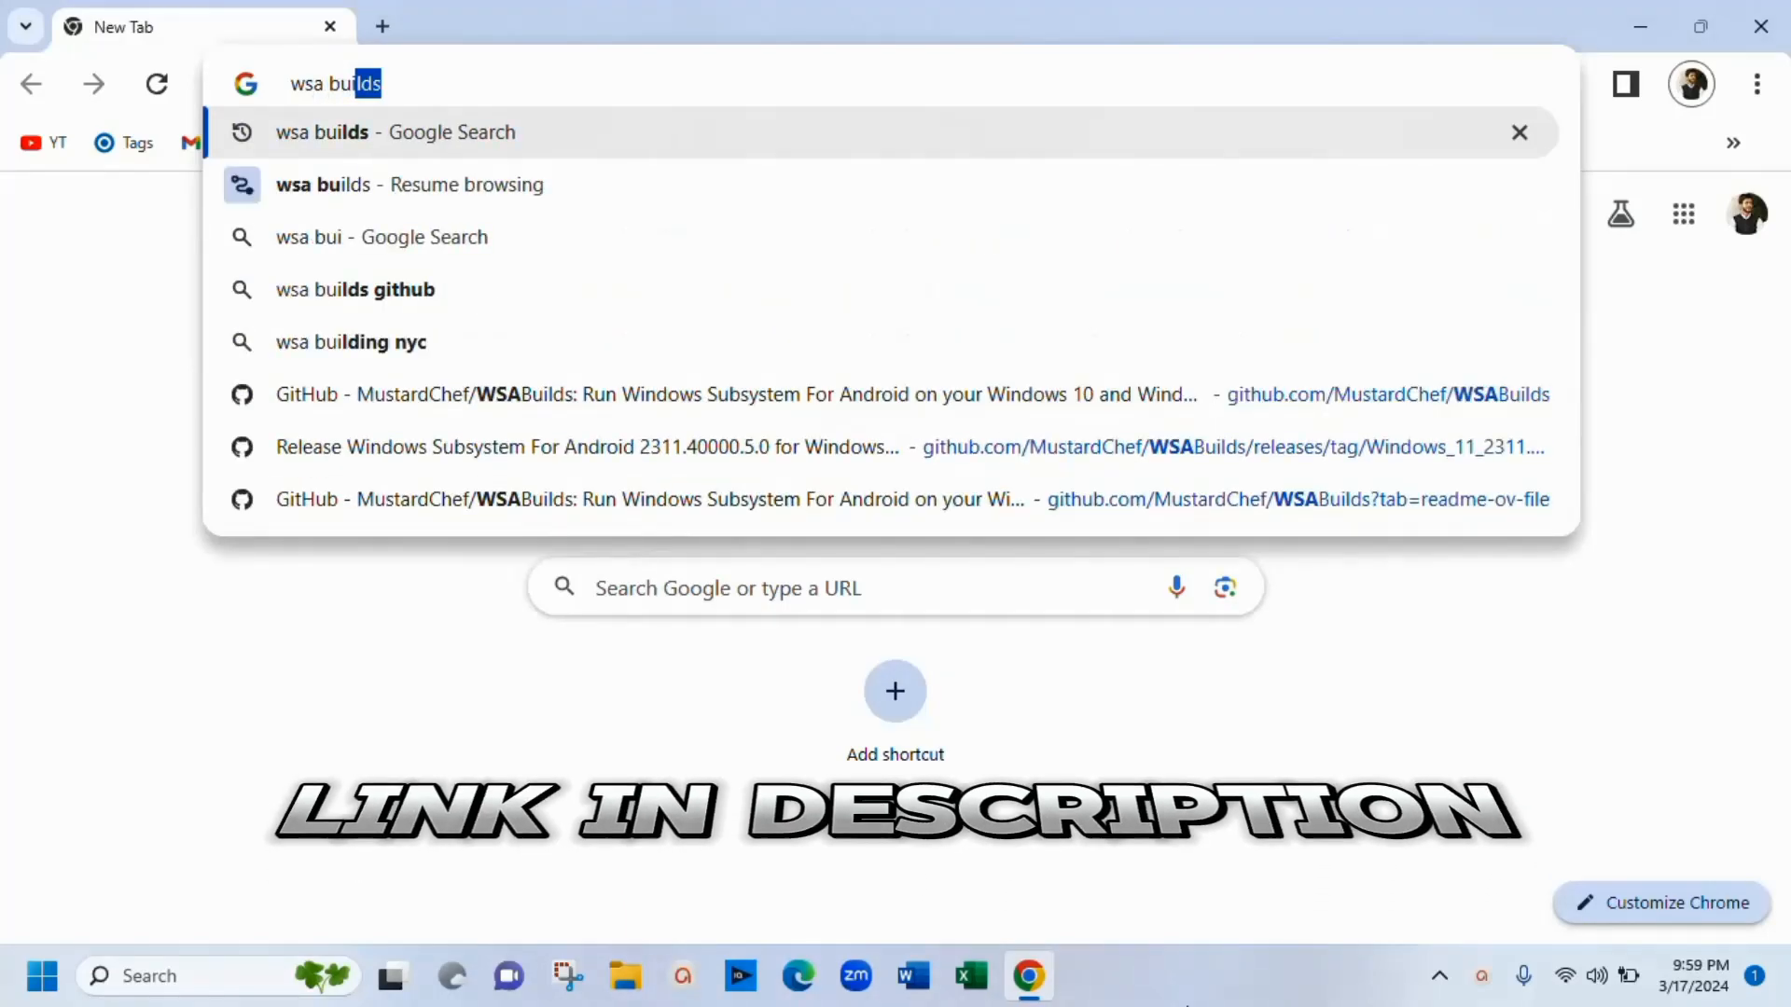
pyautogui.press('Return')
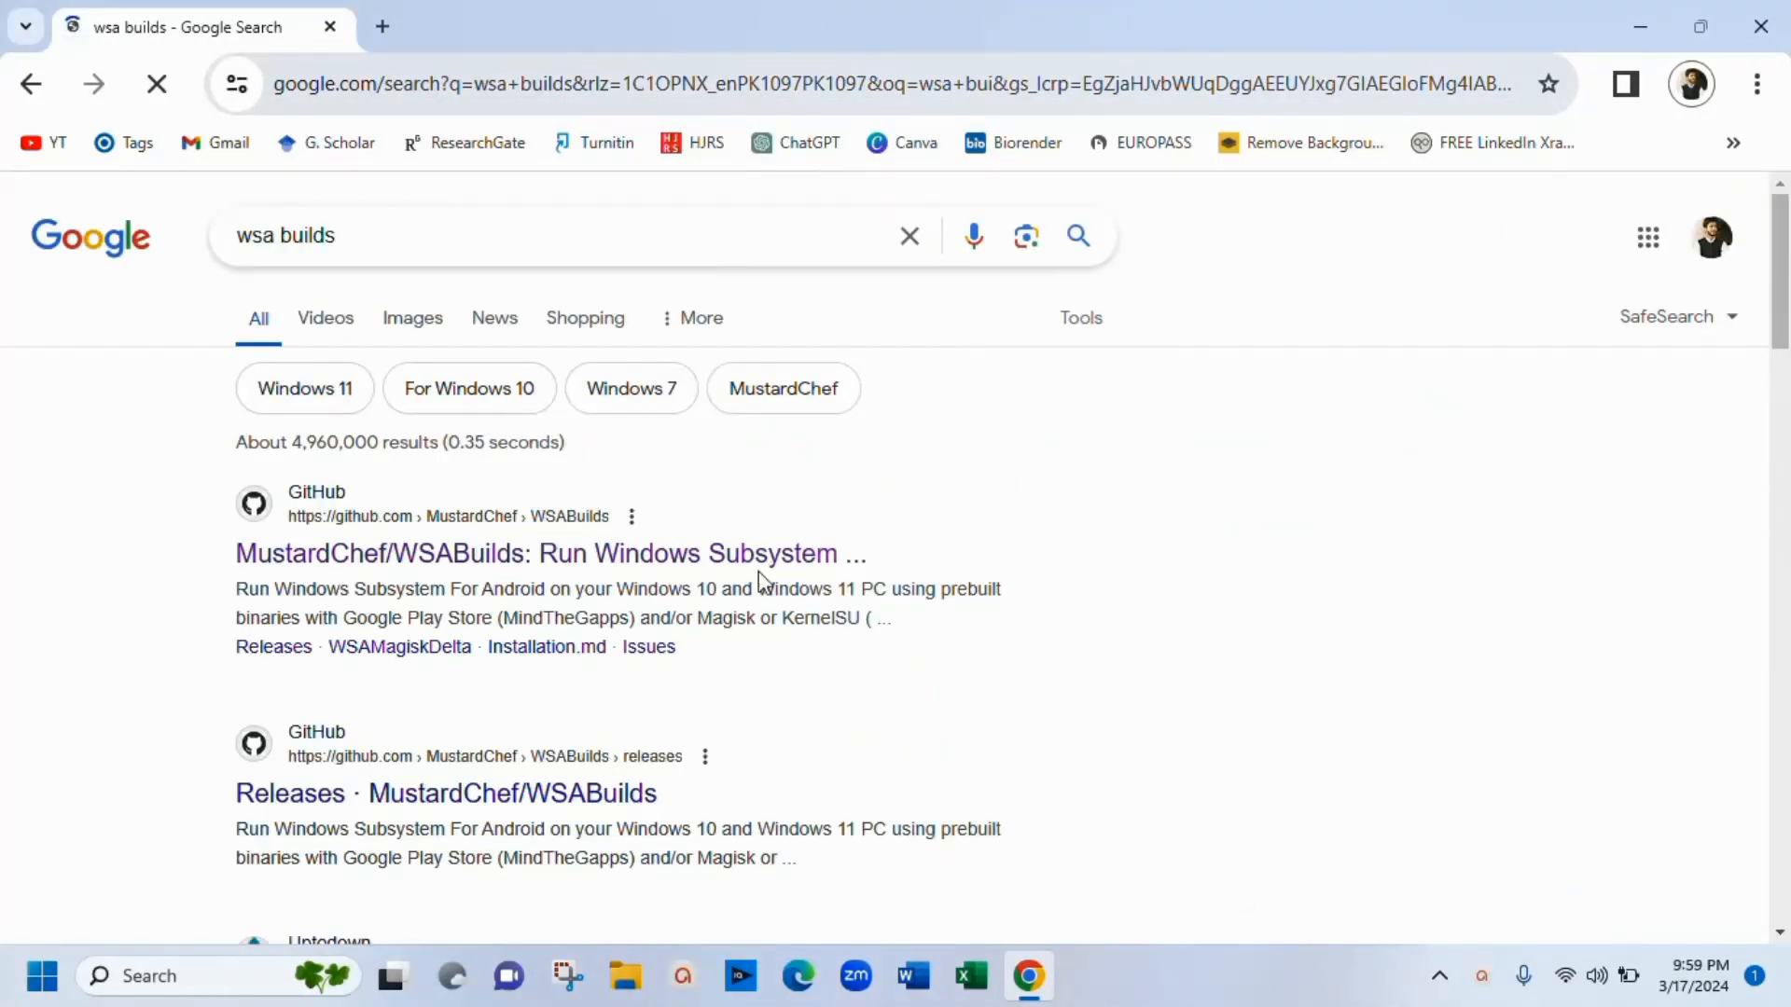
pyautogui.click(448, 556)
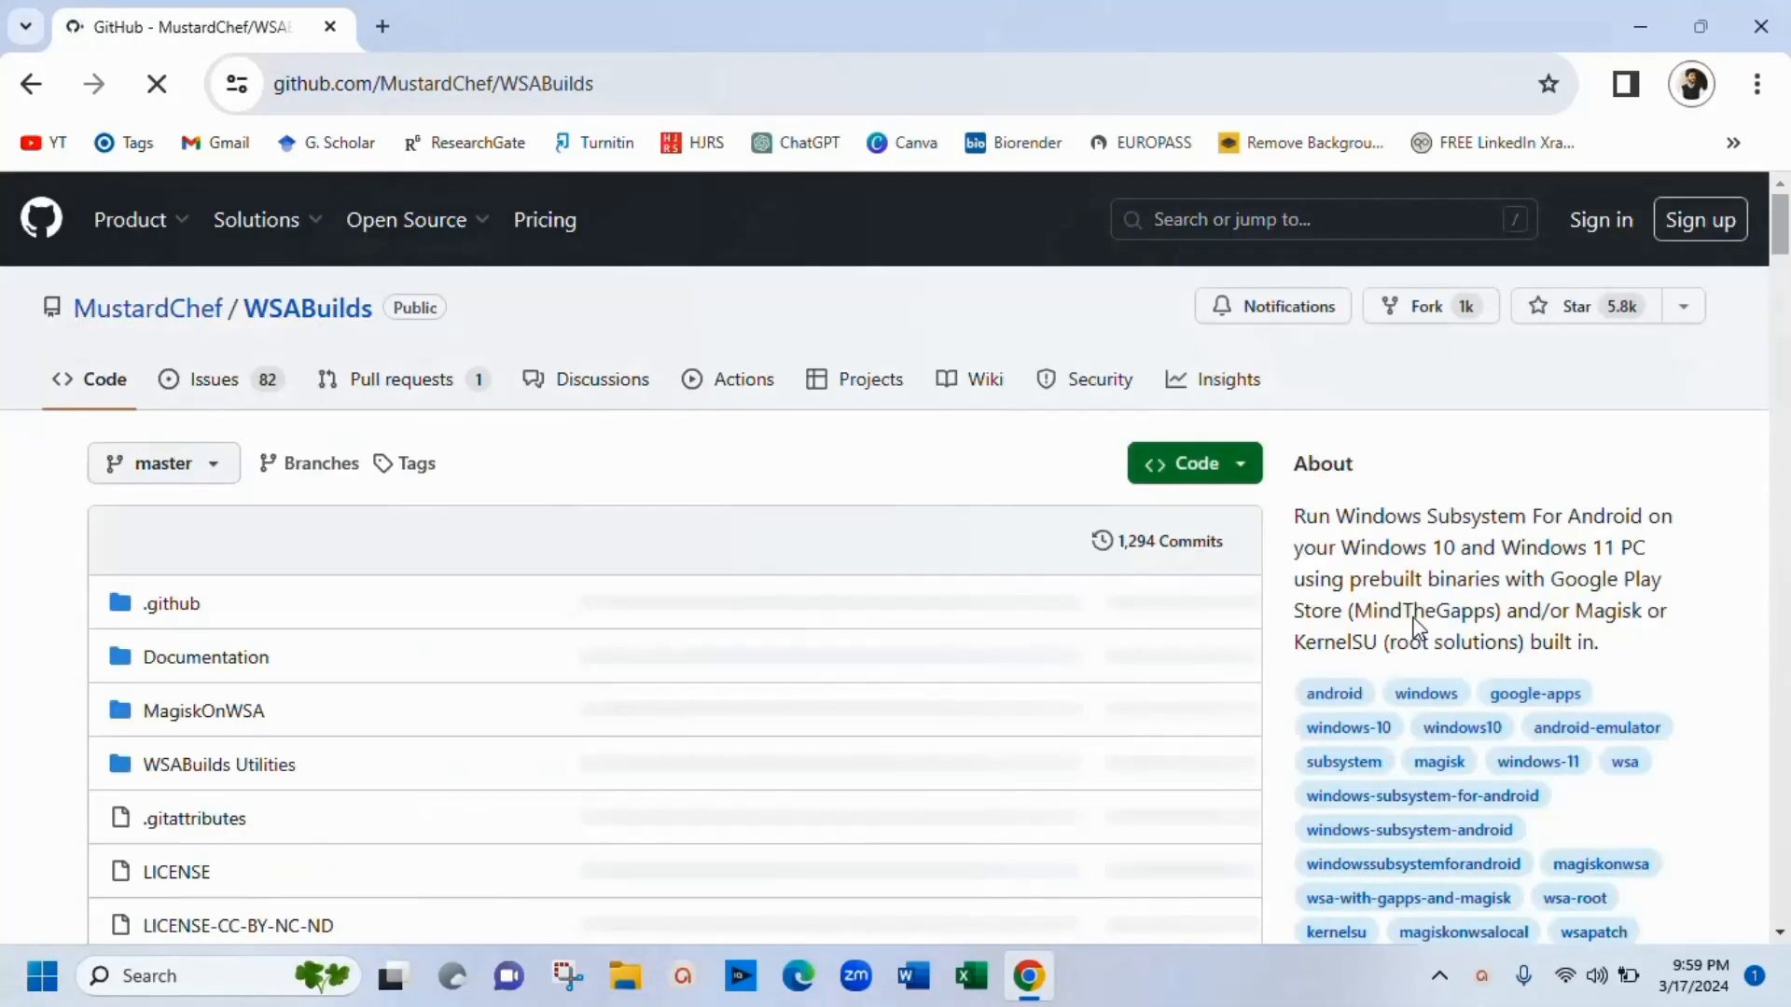
# Step: From the latest stable Windows 11 x64 release, download WSA_2311.40000.5.0_x64_Release-Nightly-MindTheGapps-13.0-RemovedAmazon.7z
pyautogui.moveTo(1785, 243); pyautogui.dragTo(1789, 307)
pyautogui.scroll(-15, 360, 460)
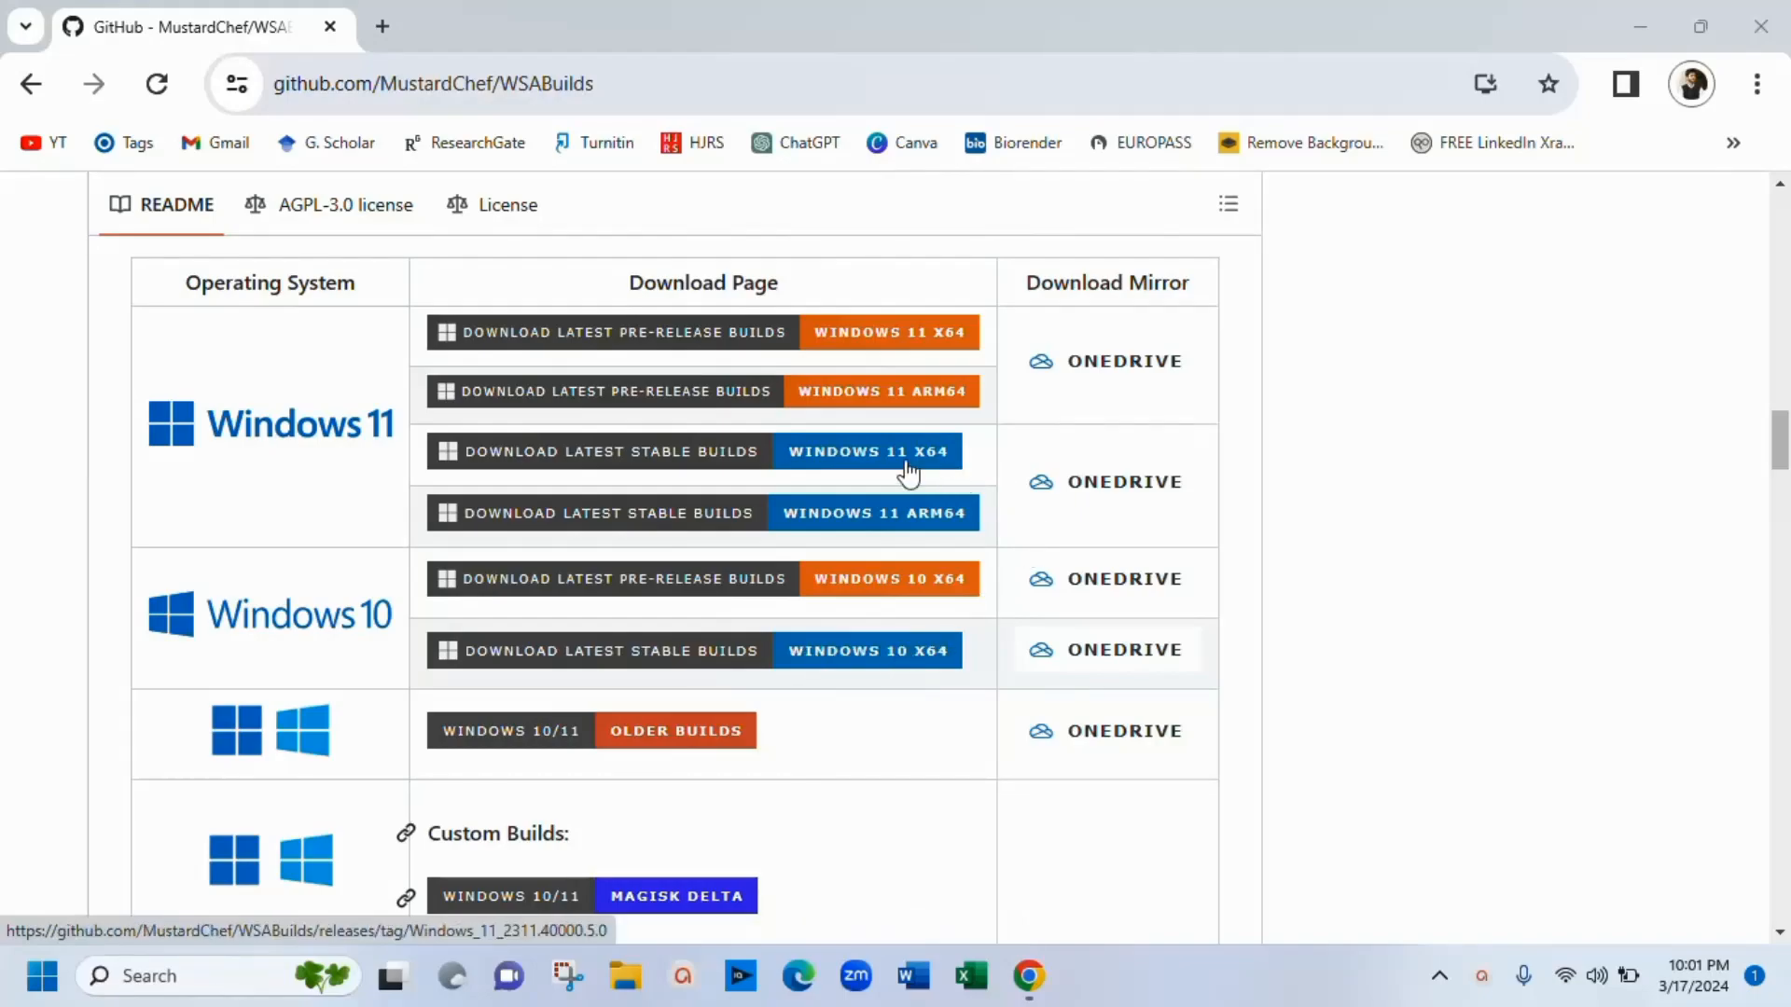
pyautogui.click(864, 459)
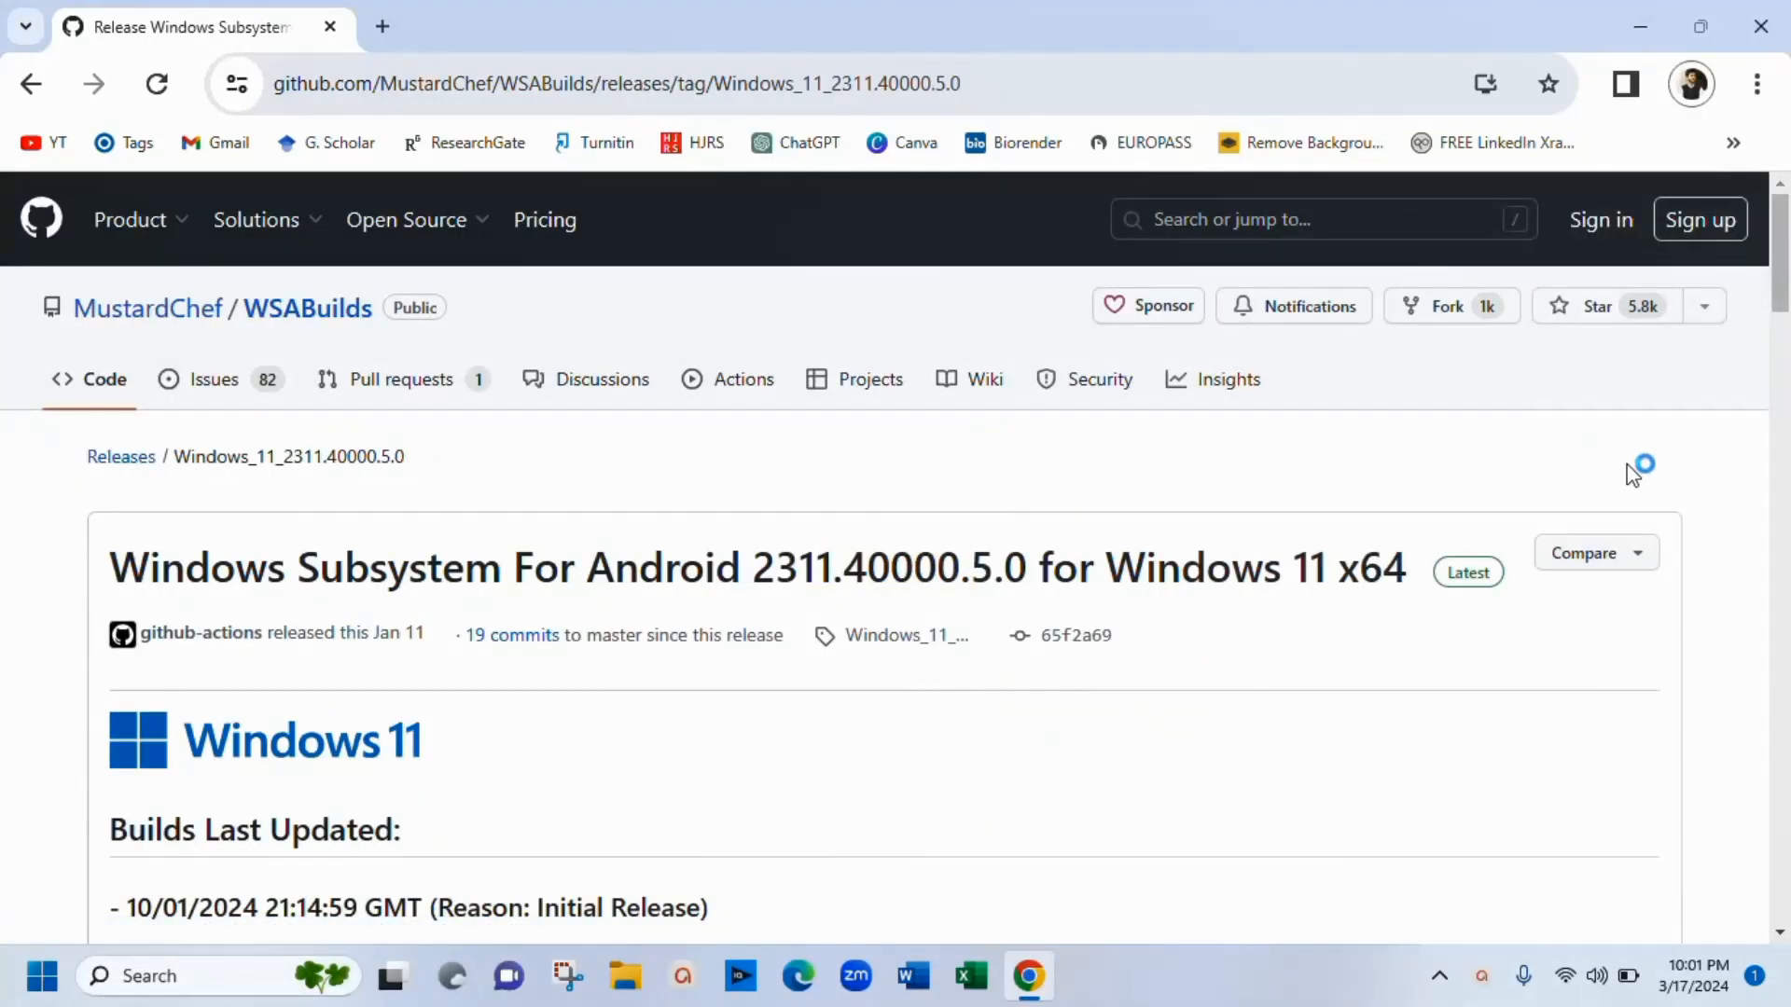
pyautogui.moveTo(1785, 266); pyautogui.dragTo(1788, 864)
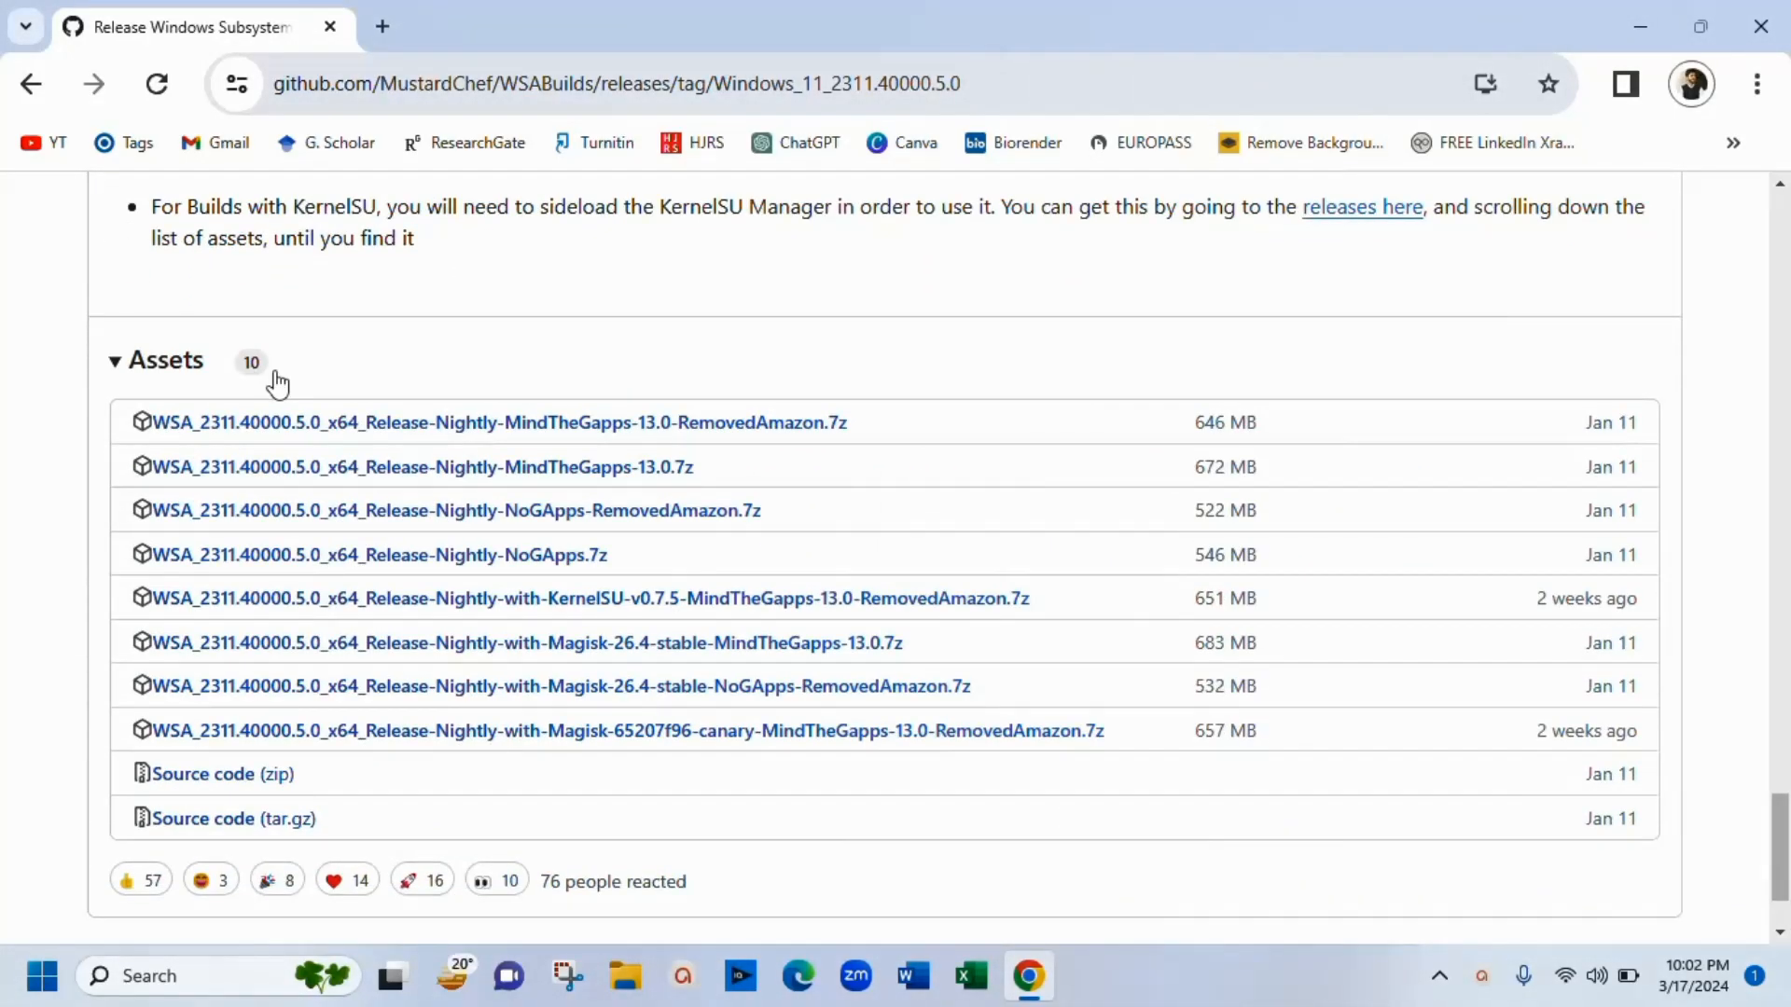
pyautogui.click(408, 431)
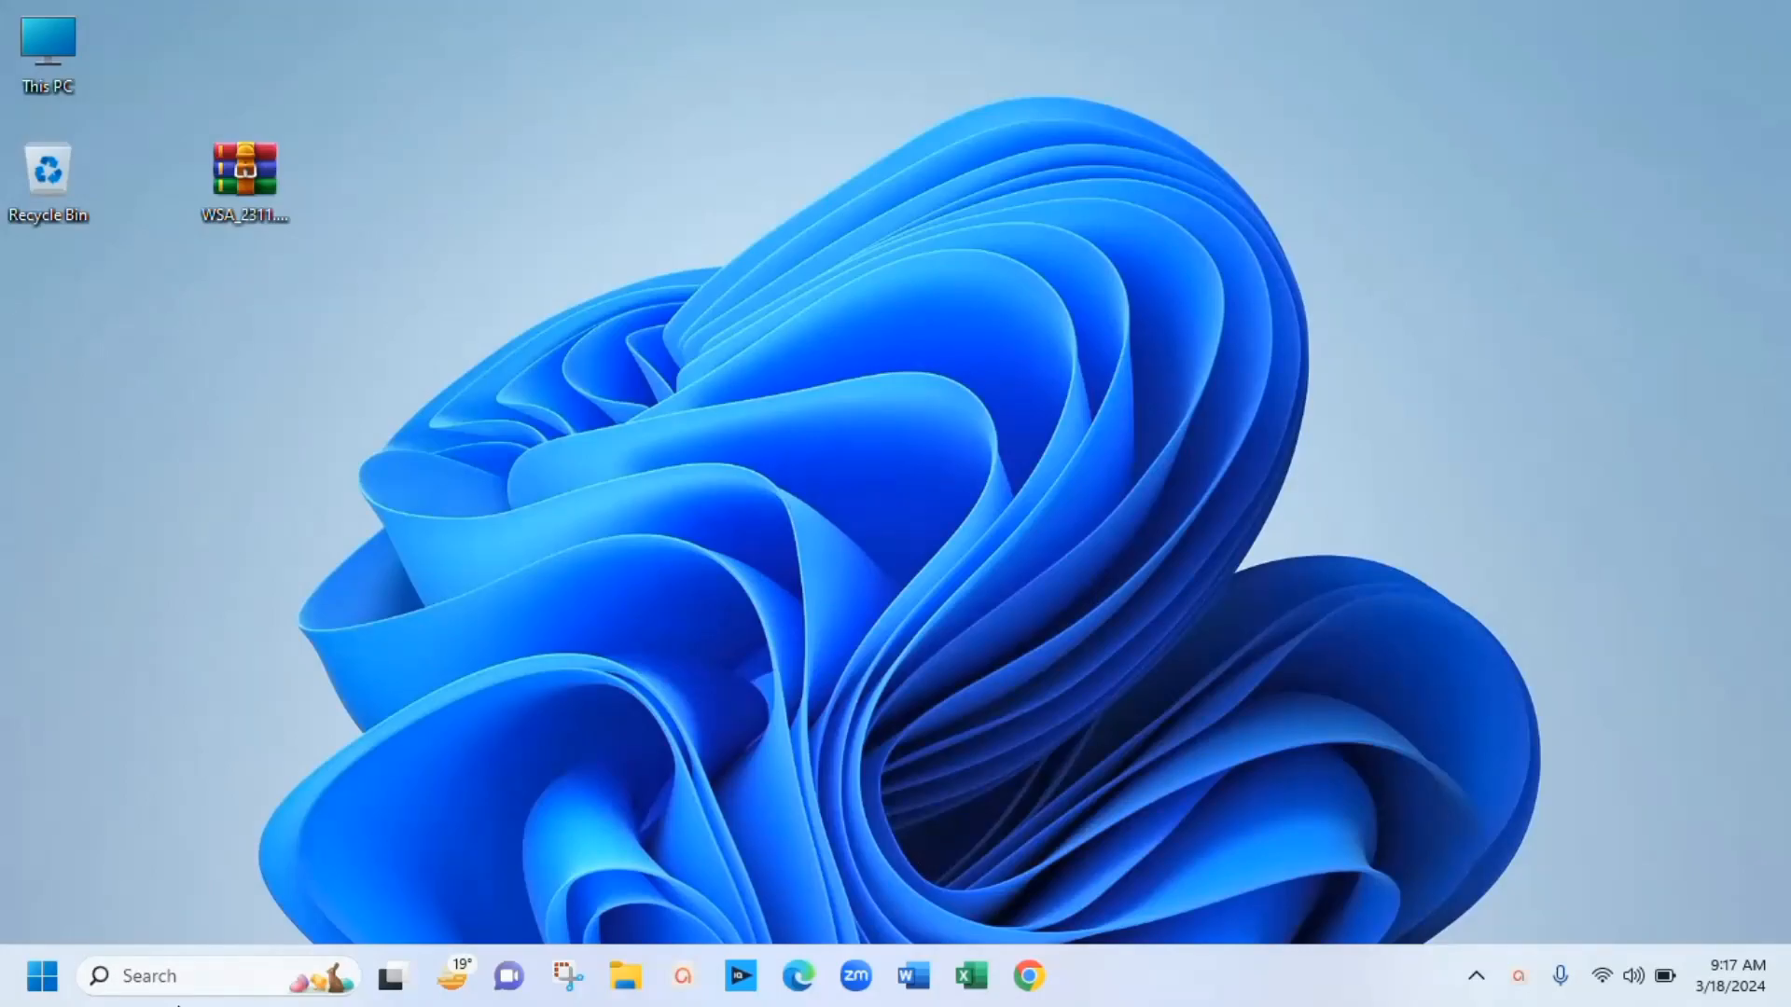
# Step: Search Windows for "winrar" to check whether the program is installed, and close the search
pyautogui.click(183, 980)
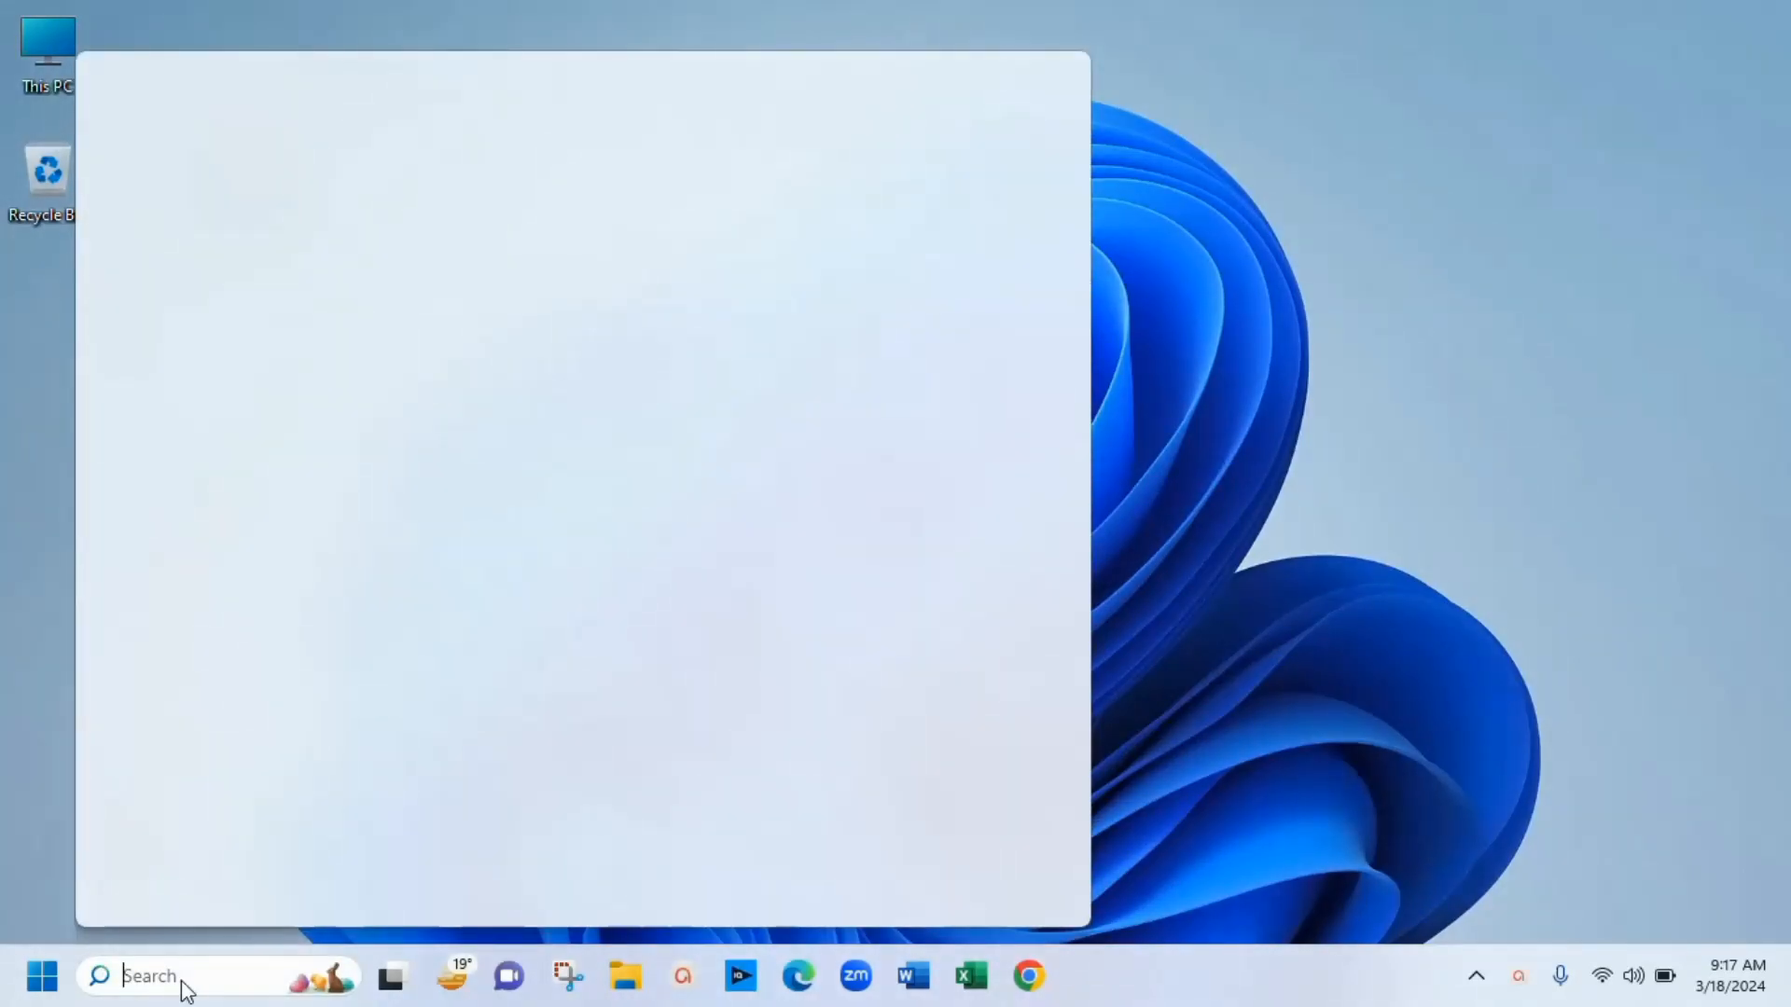
pyautogui.write('winrar')
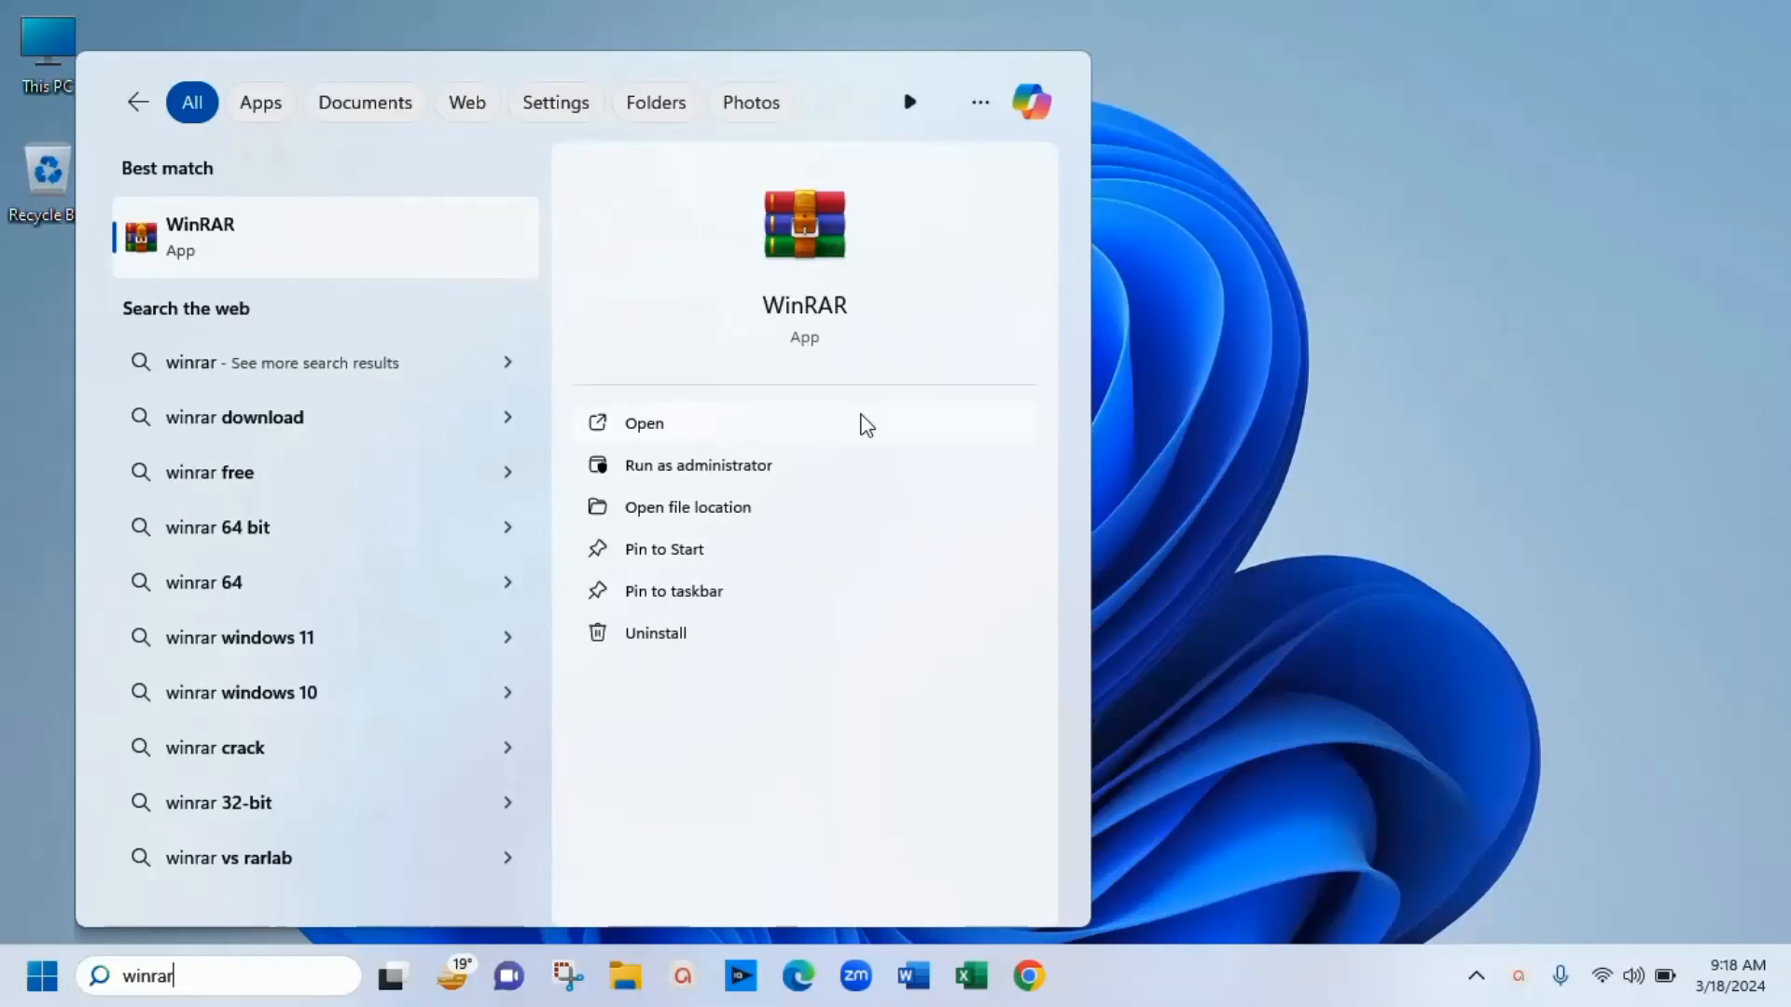
pyautogui.click(1235, 423)
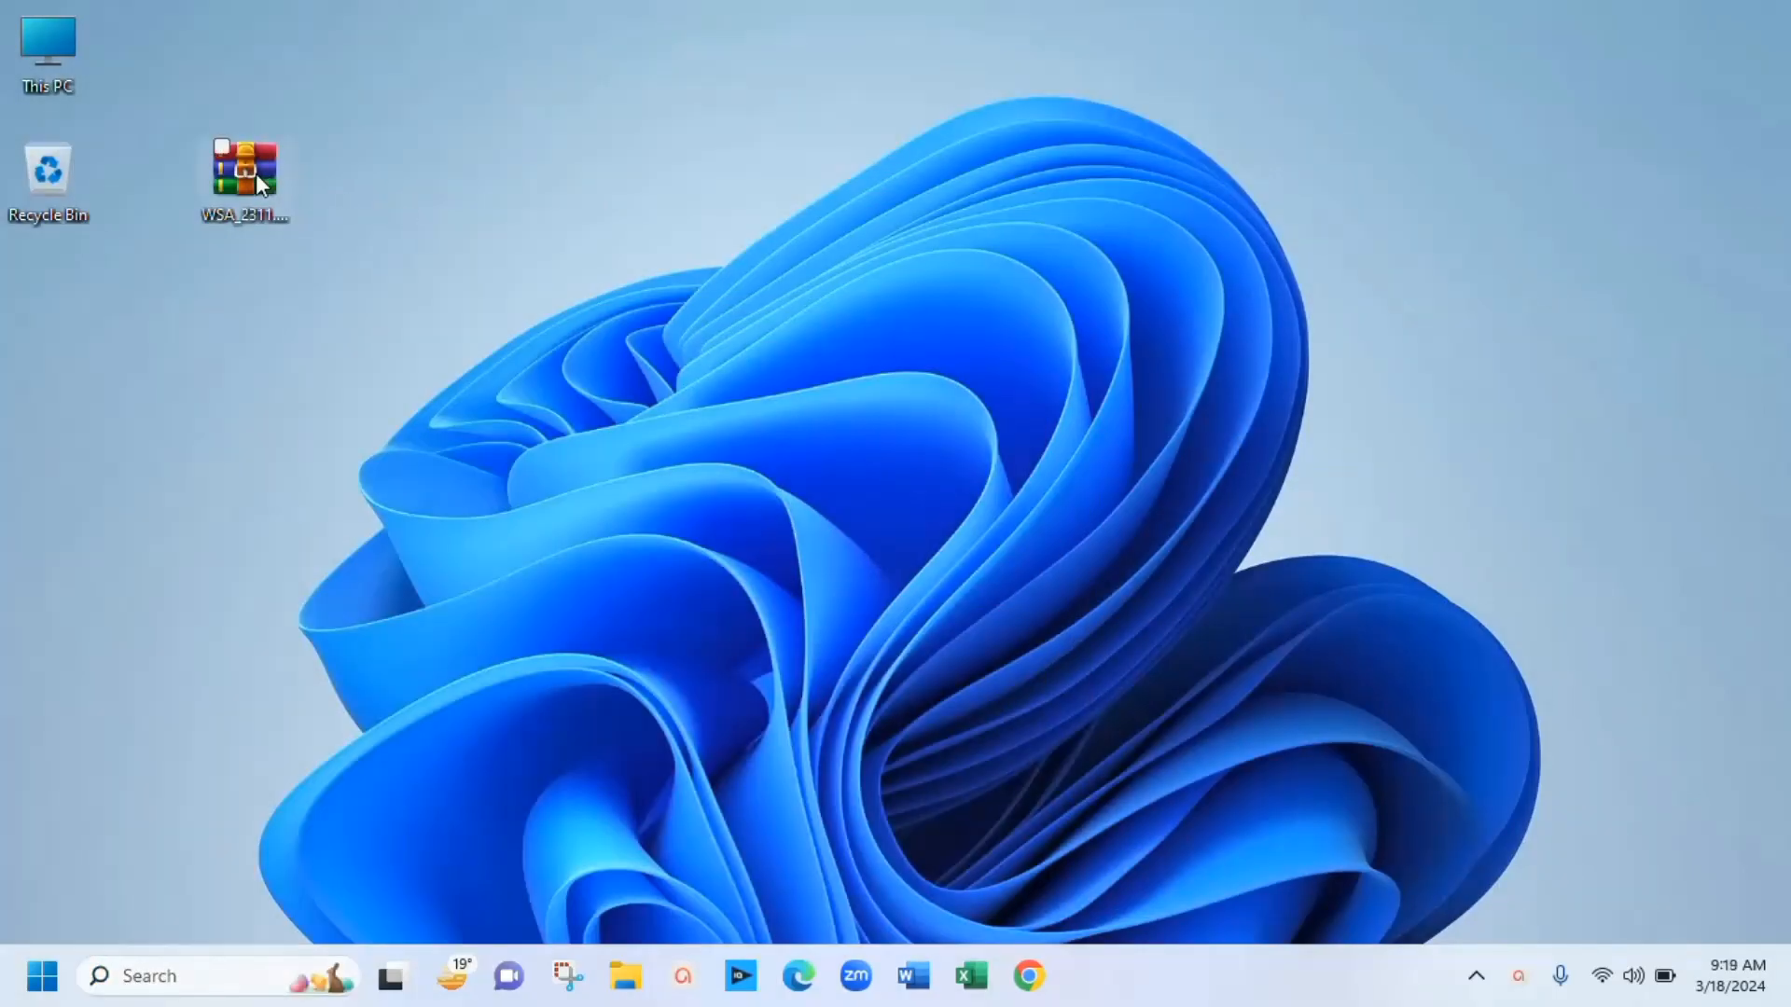
# Step: Extract the downloaded WSA archive on the desktop with WinRAR, keeping the default destination path and options
pyautogui.rightClick(252, 173)
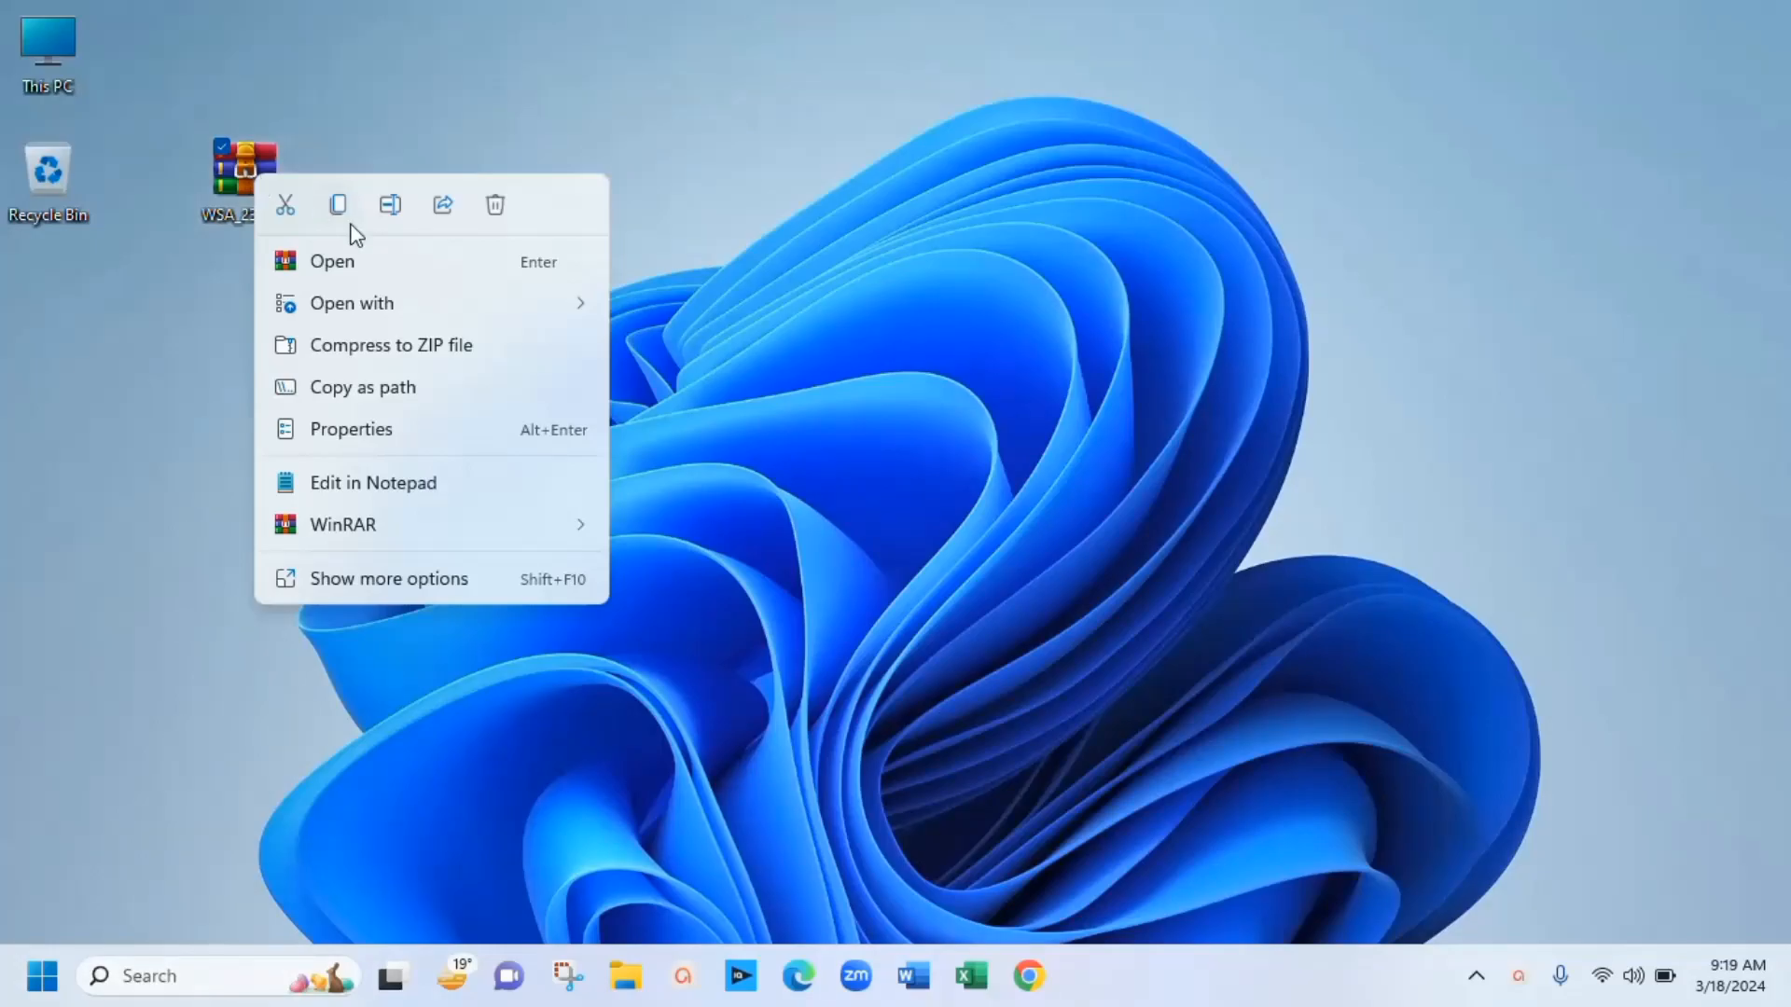
pyautogui.moveTo(362, 523)
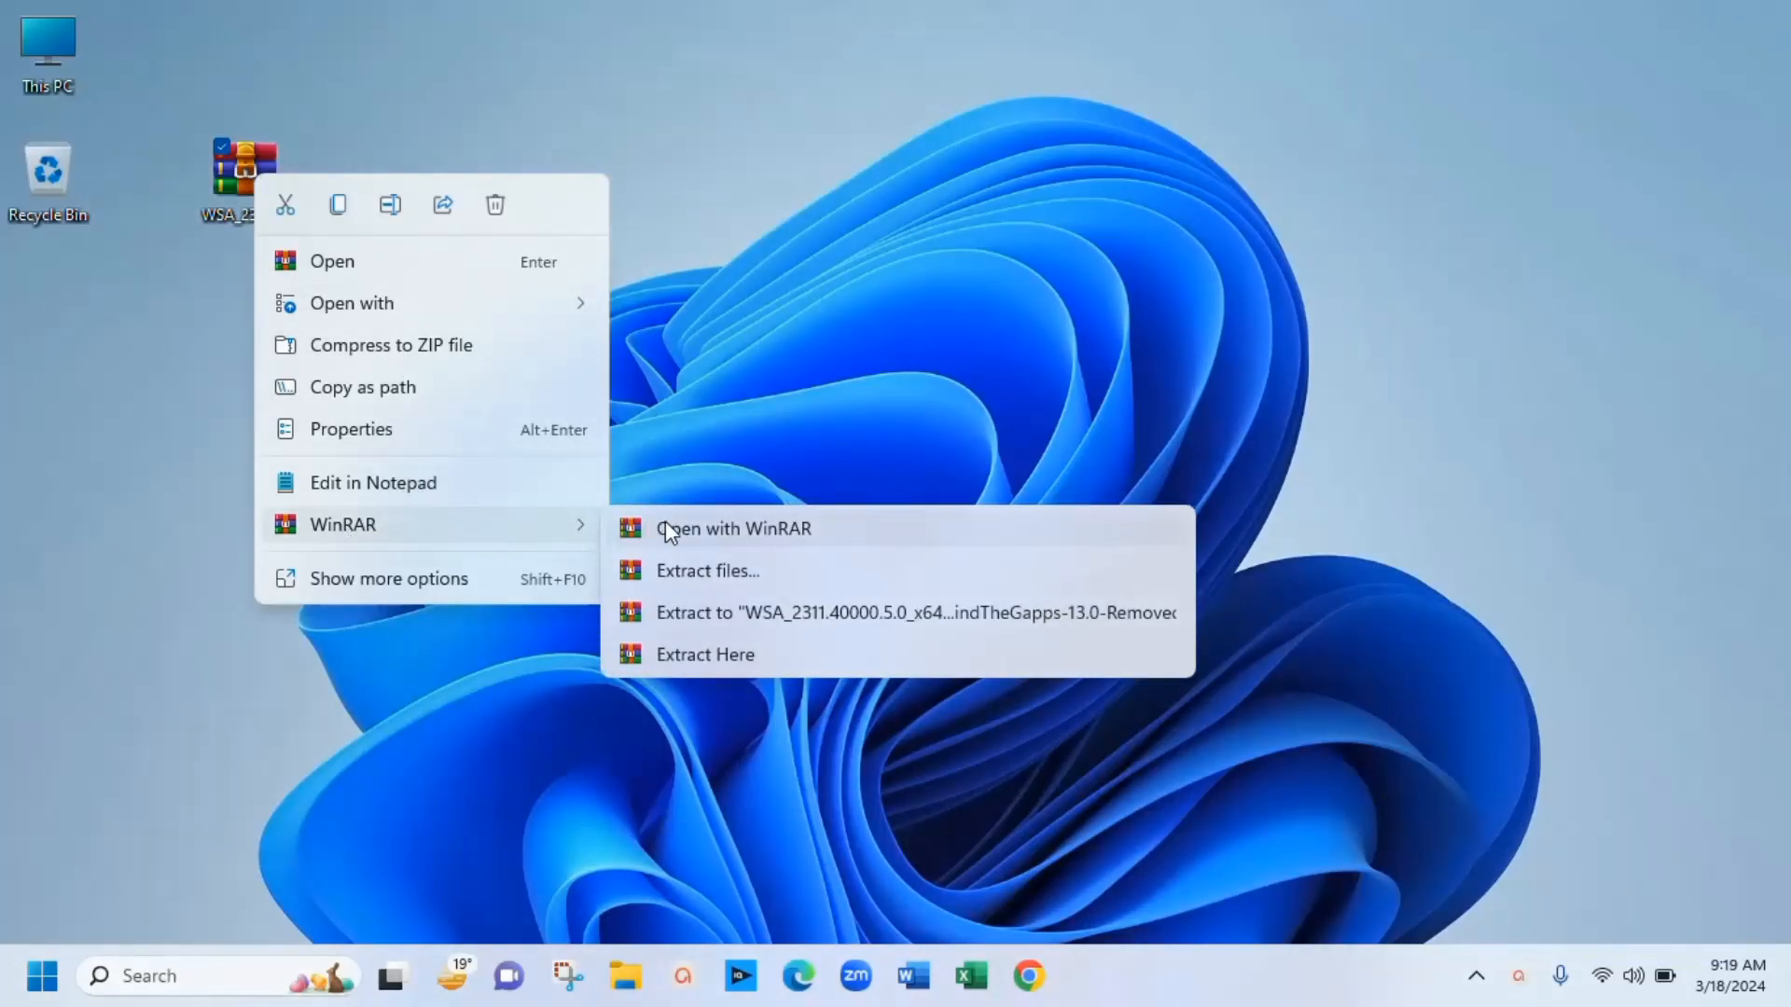
pyautogui.click(694, 571)
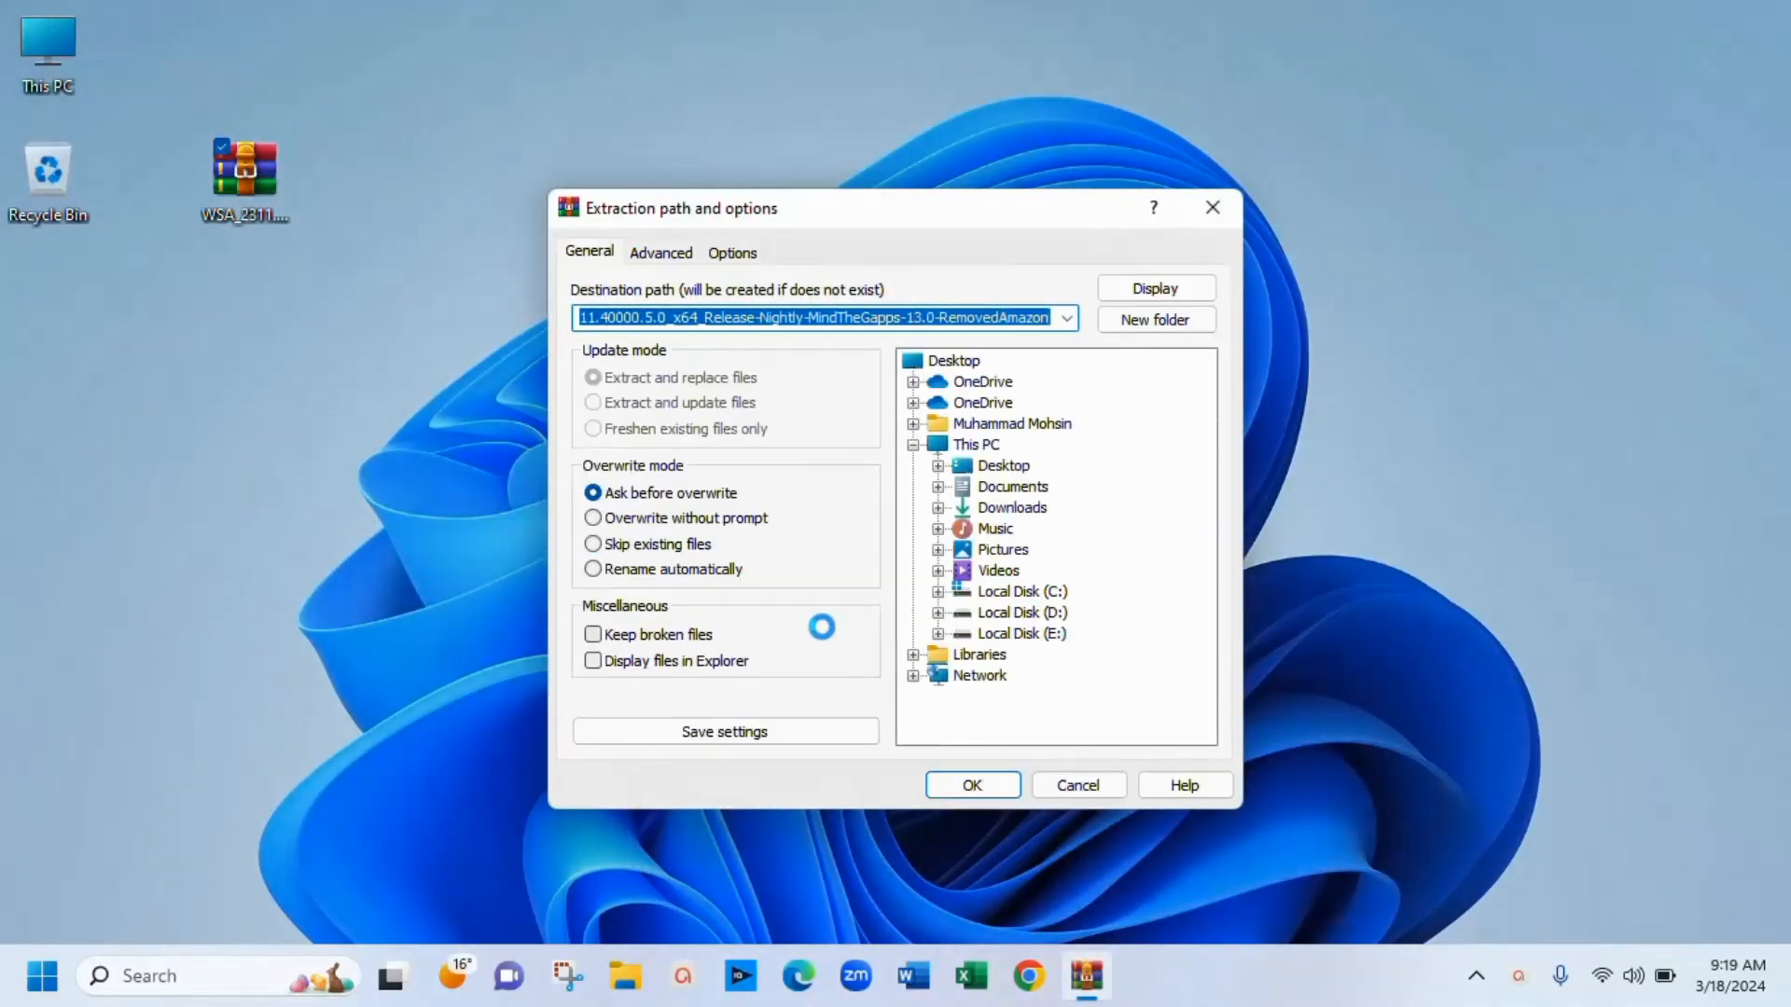
pyautogui.click(958, 785)
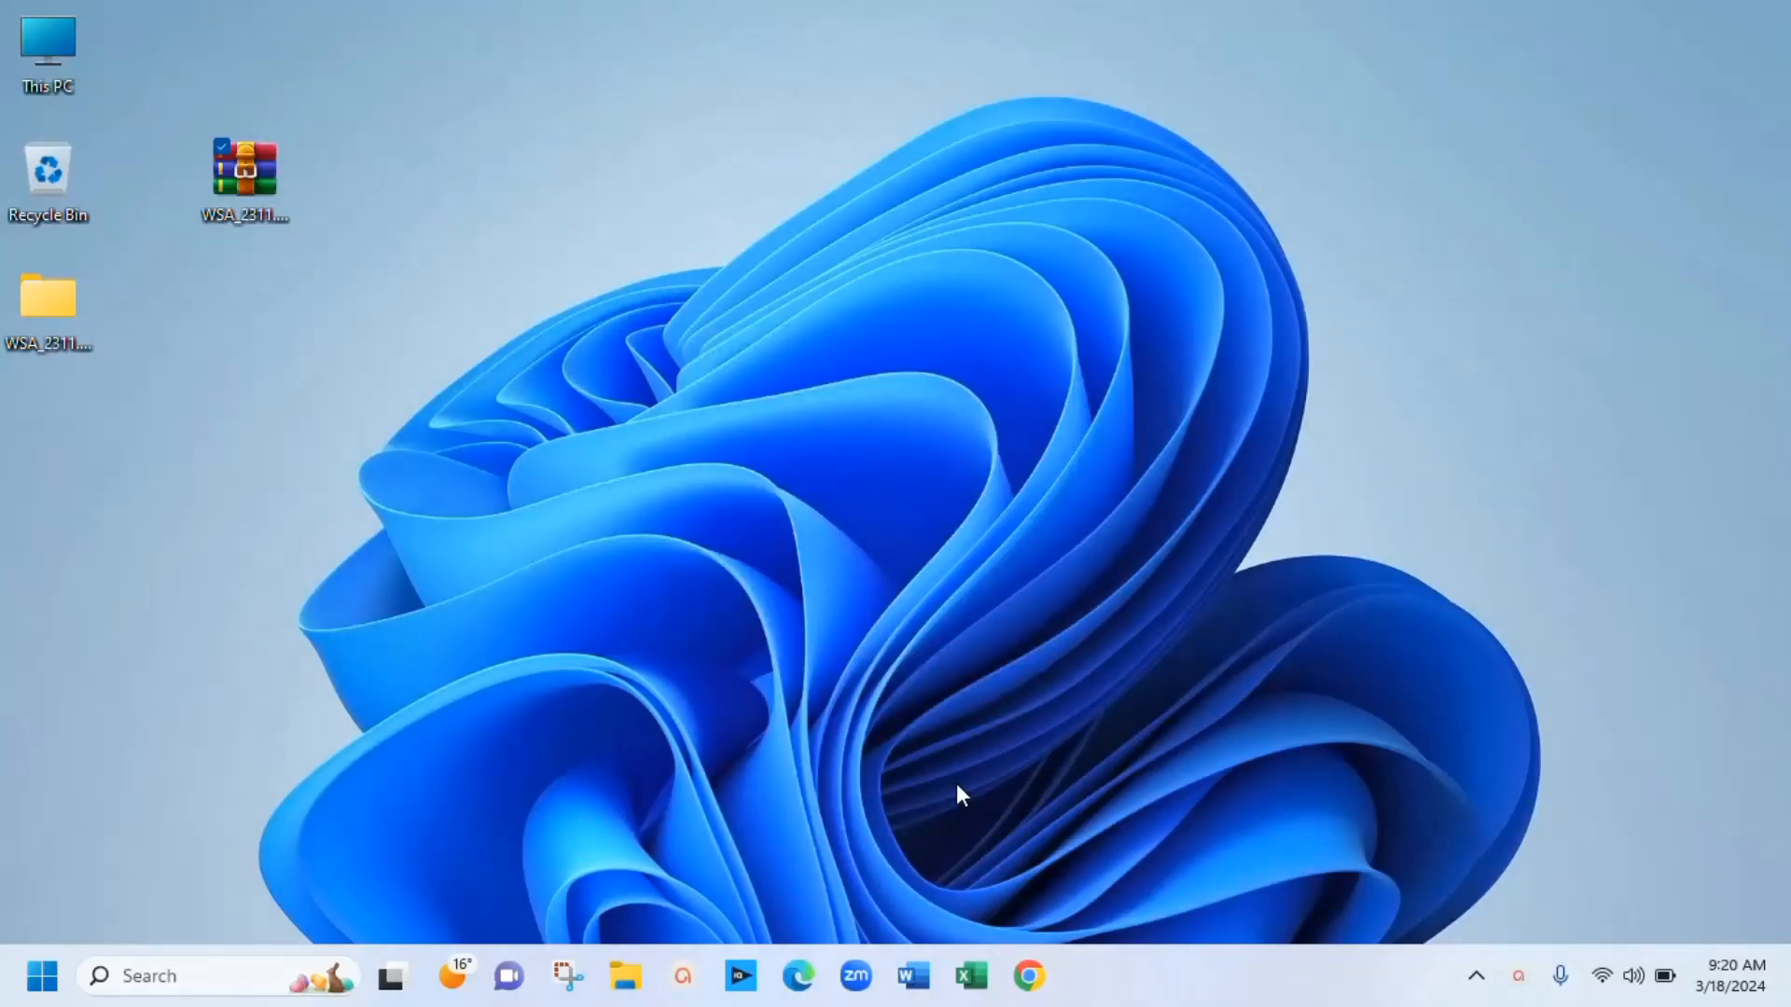
# Step: Move the extracted WSA folder to a spot below the archive on the desktop and open its WSA_2311.40000.5.0_x64 subfolder
pyautogui.moveTo(48, 287); pyautogui.dragTo(373, 294)
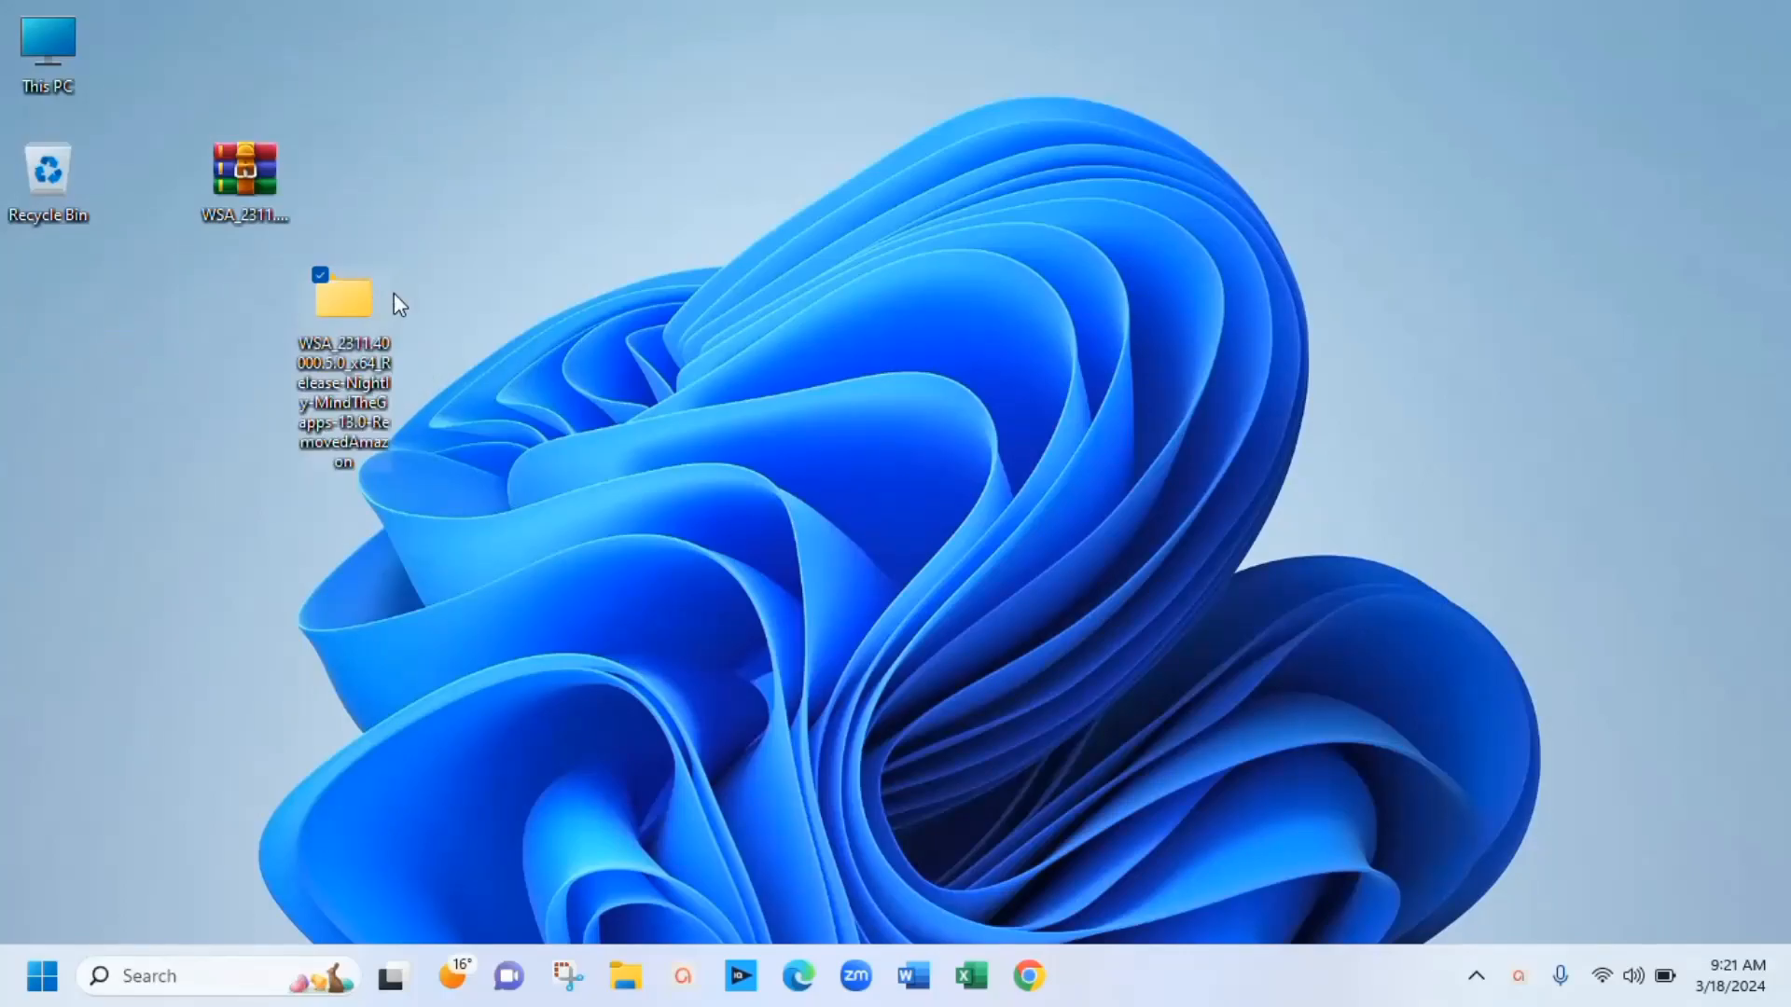
pyautogui.click(574, 304)
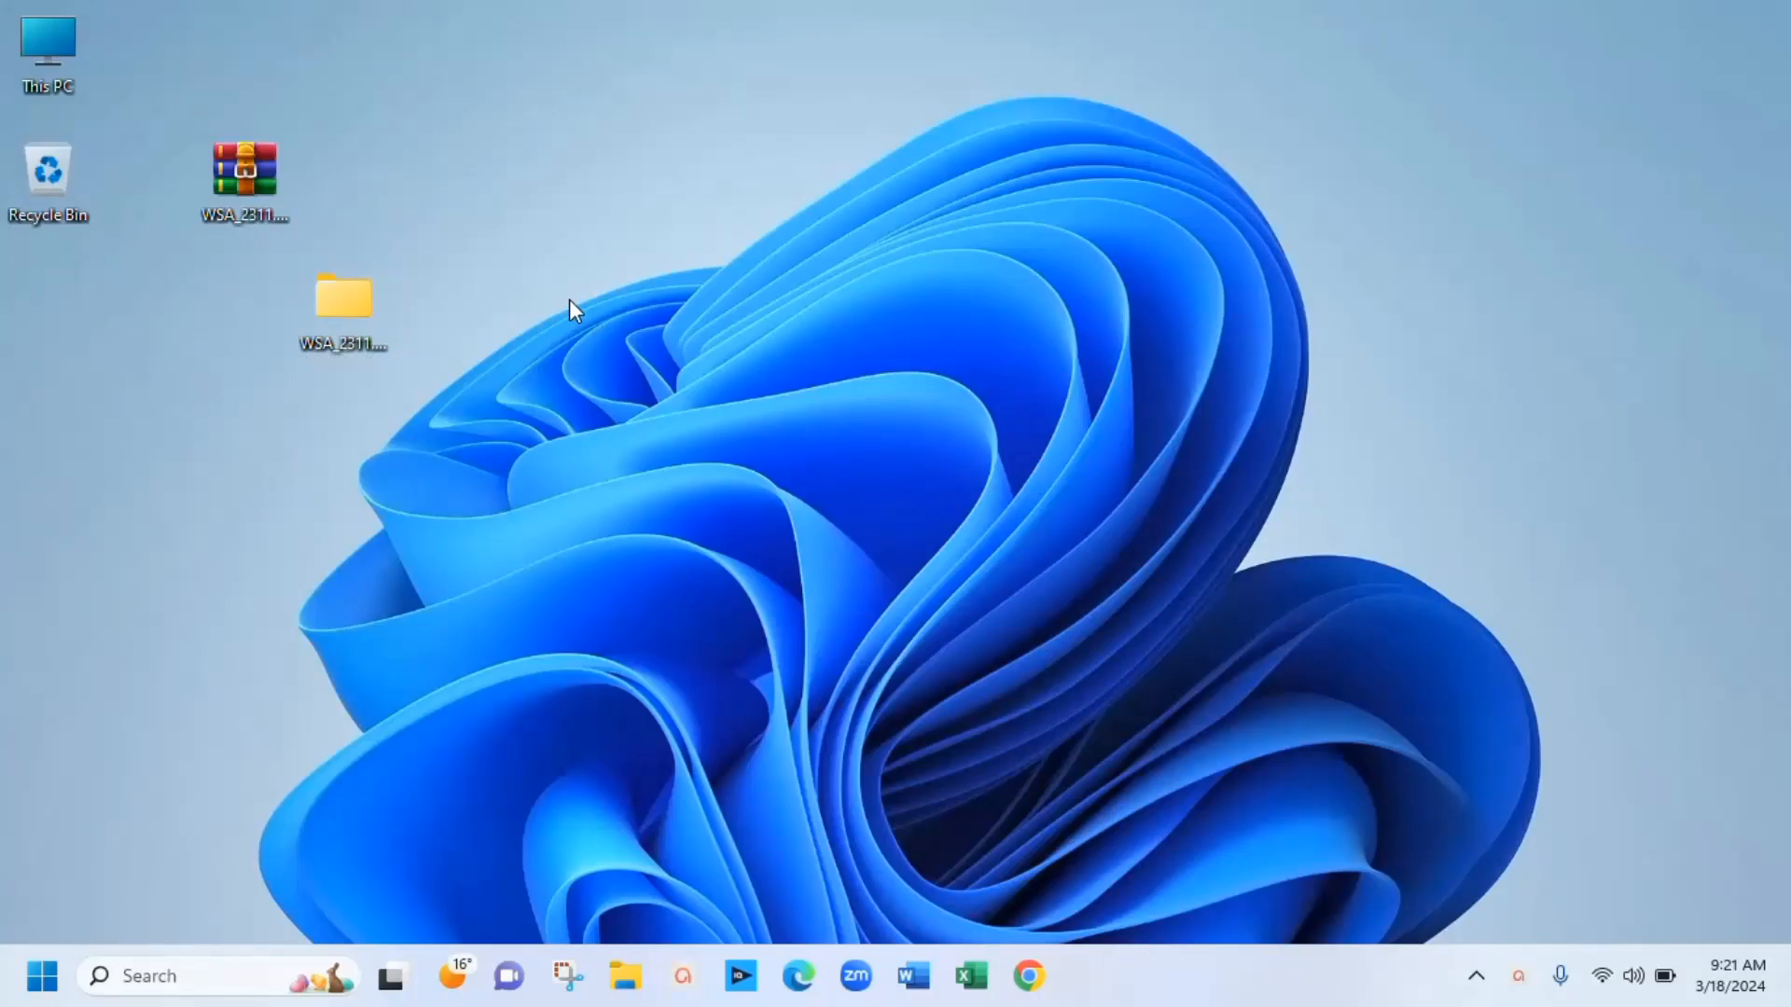
pyautogui.doubleClick(360, 293)
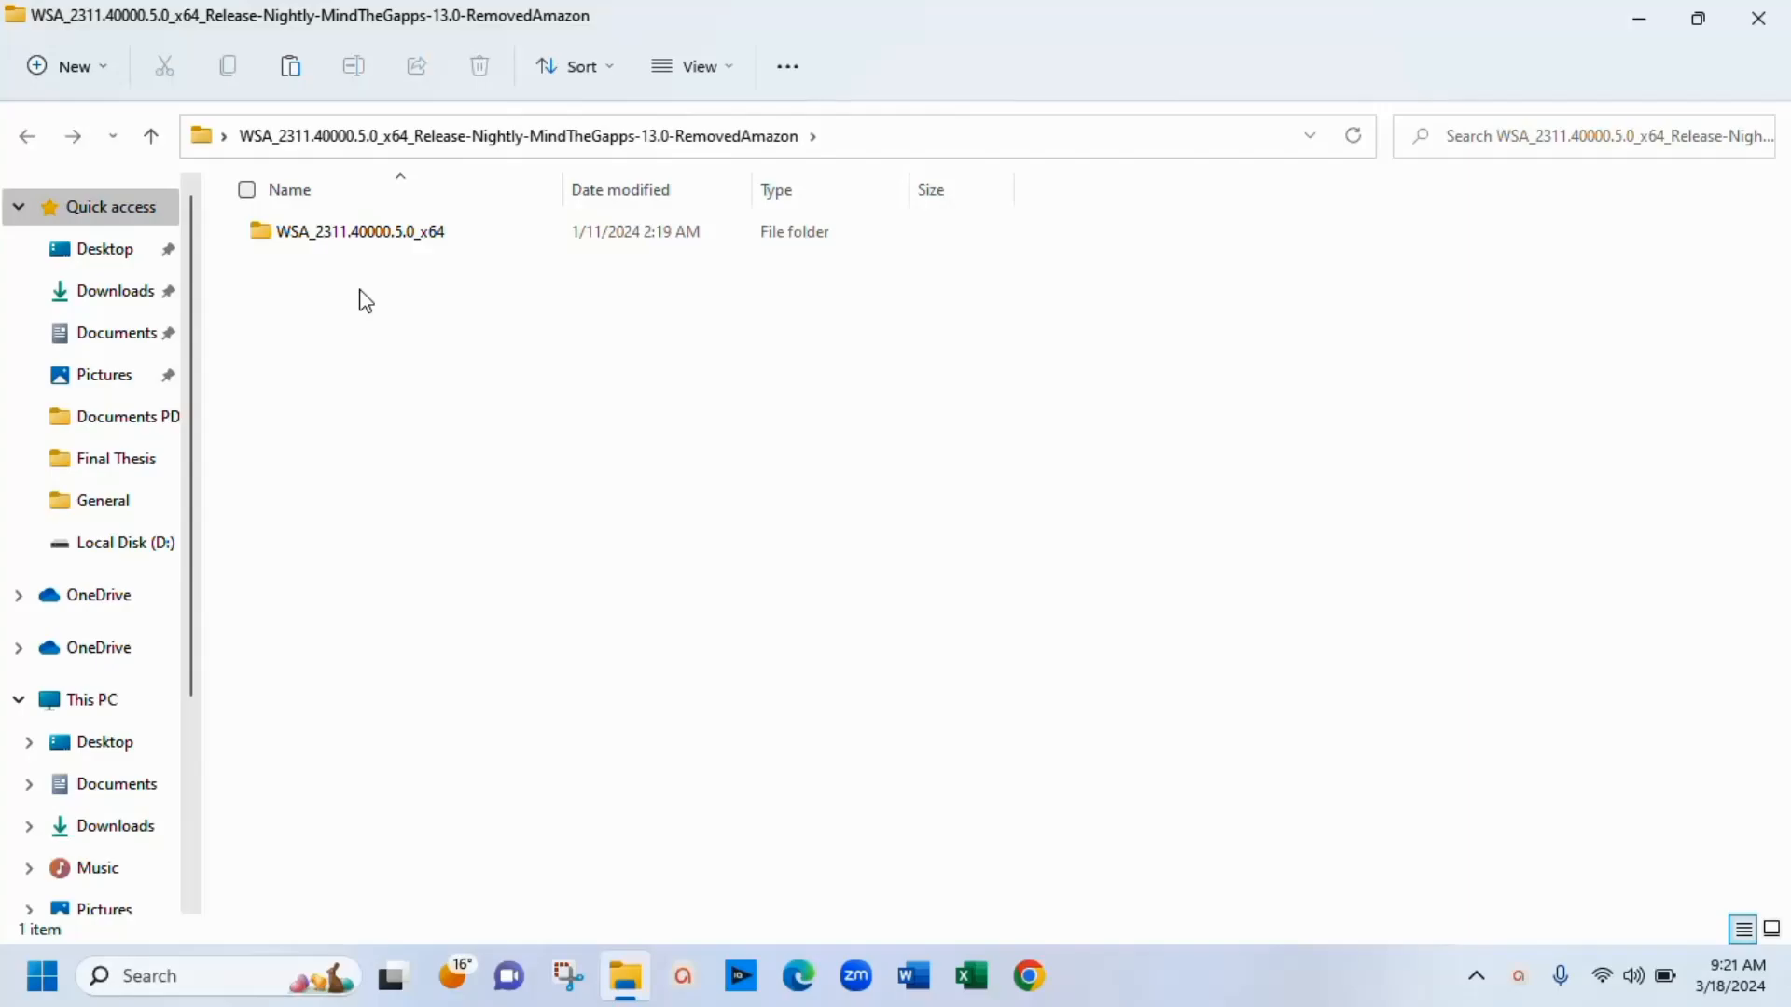
pyautogui.doubleClick(360, 239)
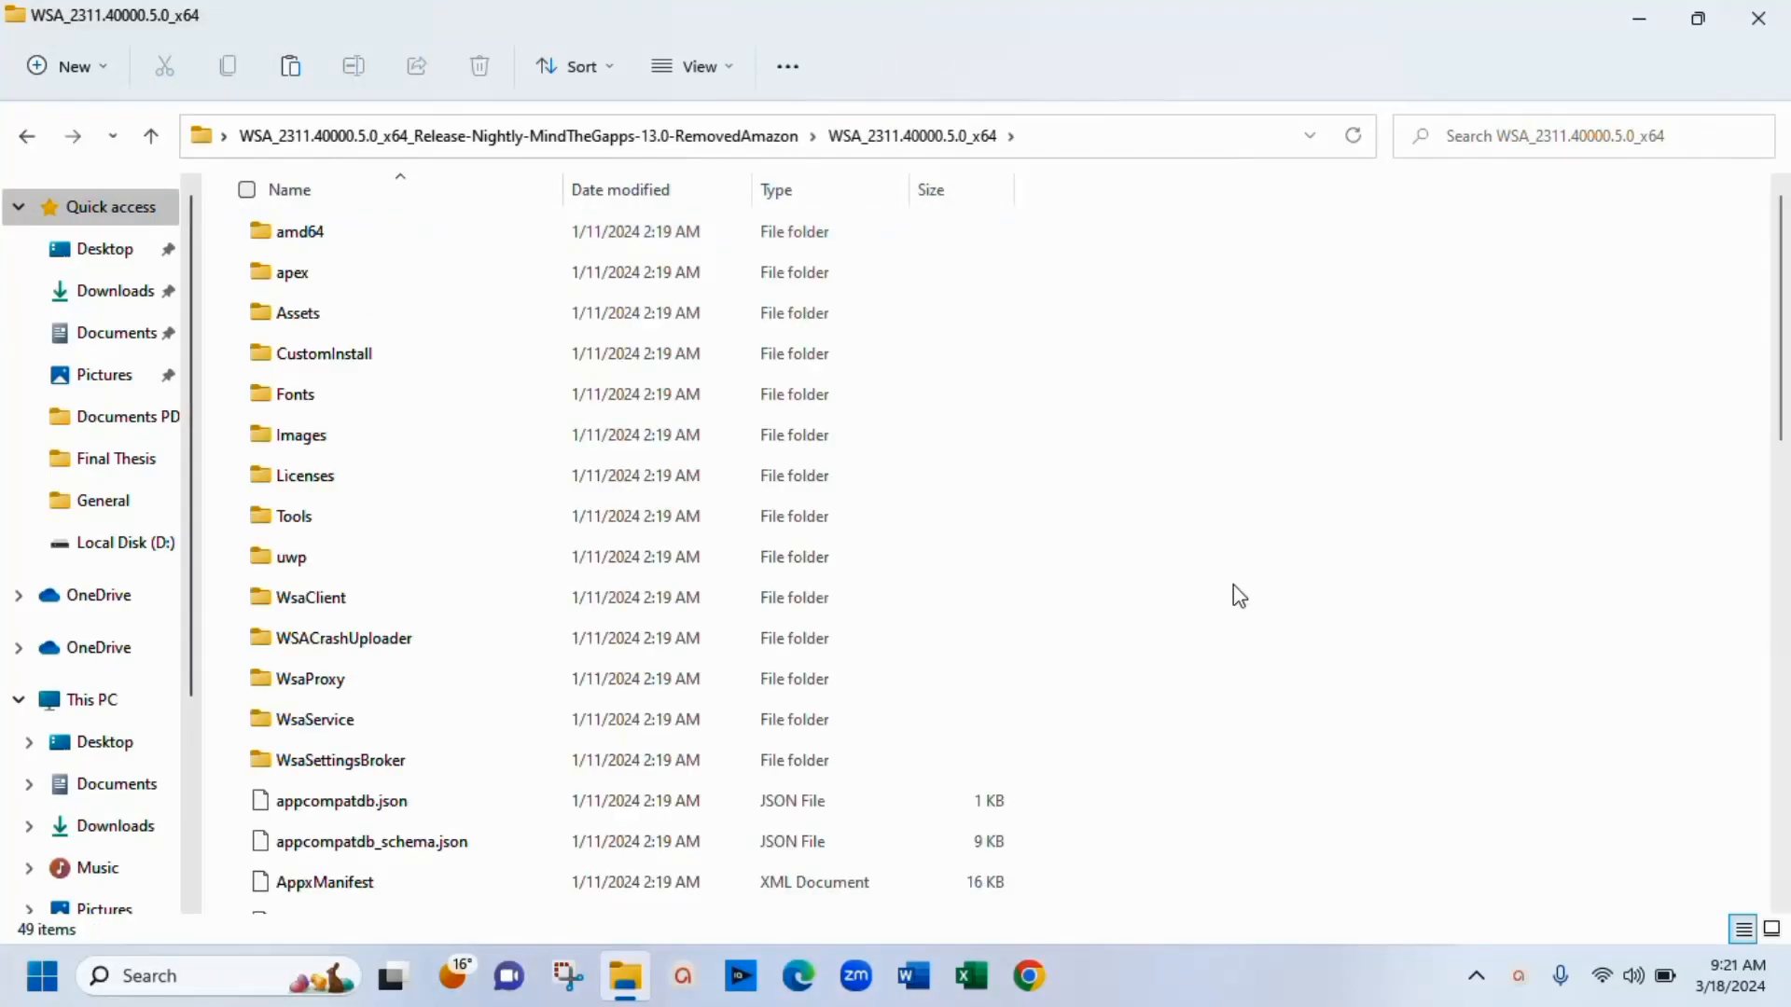
# Step: Run the Run batch file in the WSA_2311.40000.5.0_x64 folder with administrator rights
pyautogui.moveTo(1782, 299); pyautogui.dragTo(1782, 751)
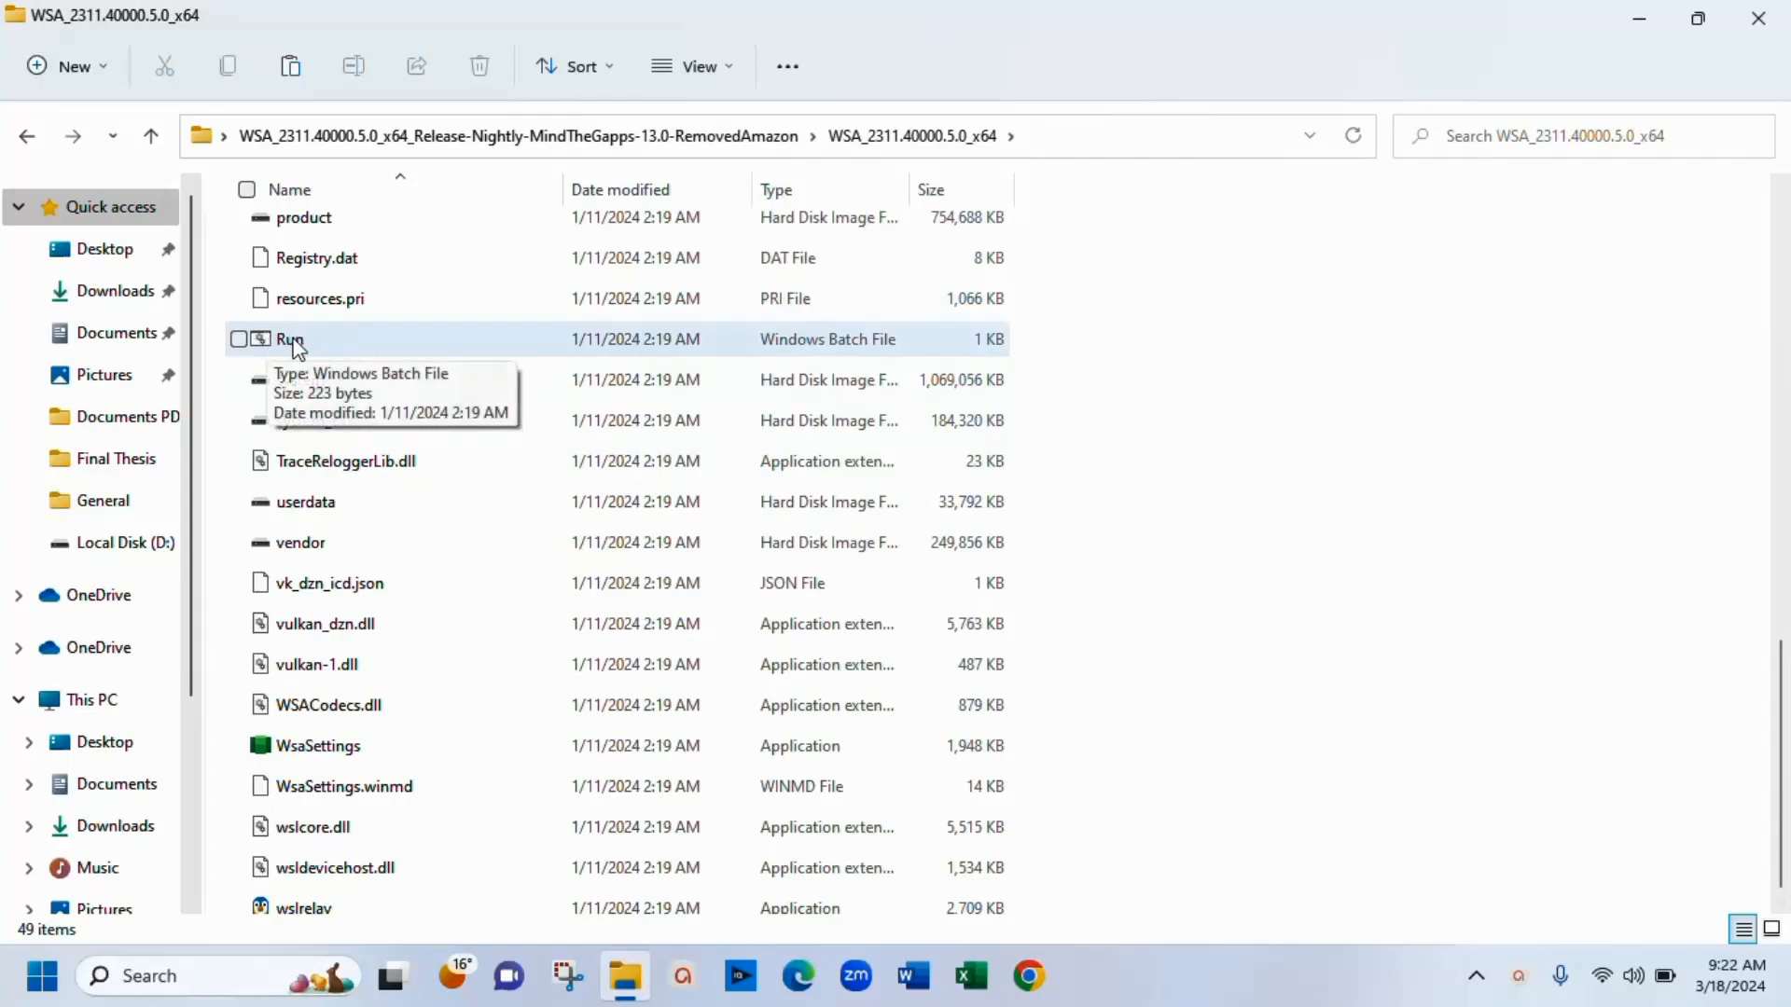
pyautogui.click(342, 342)
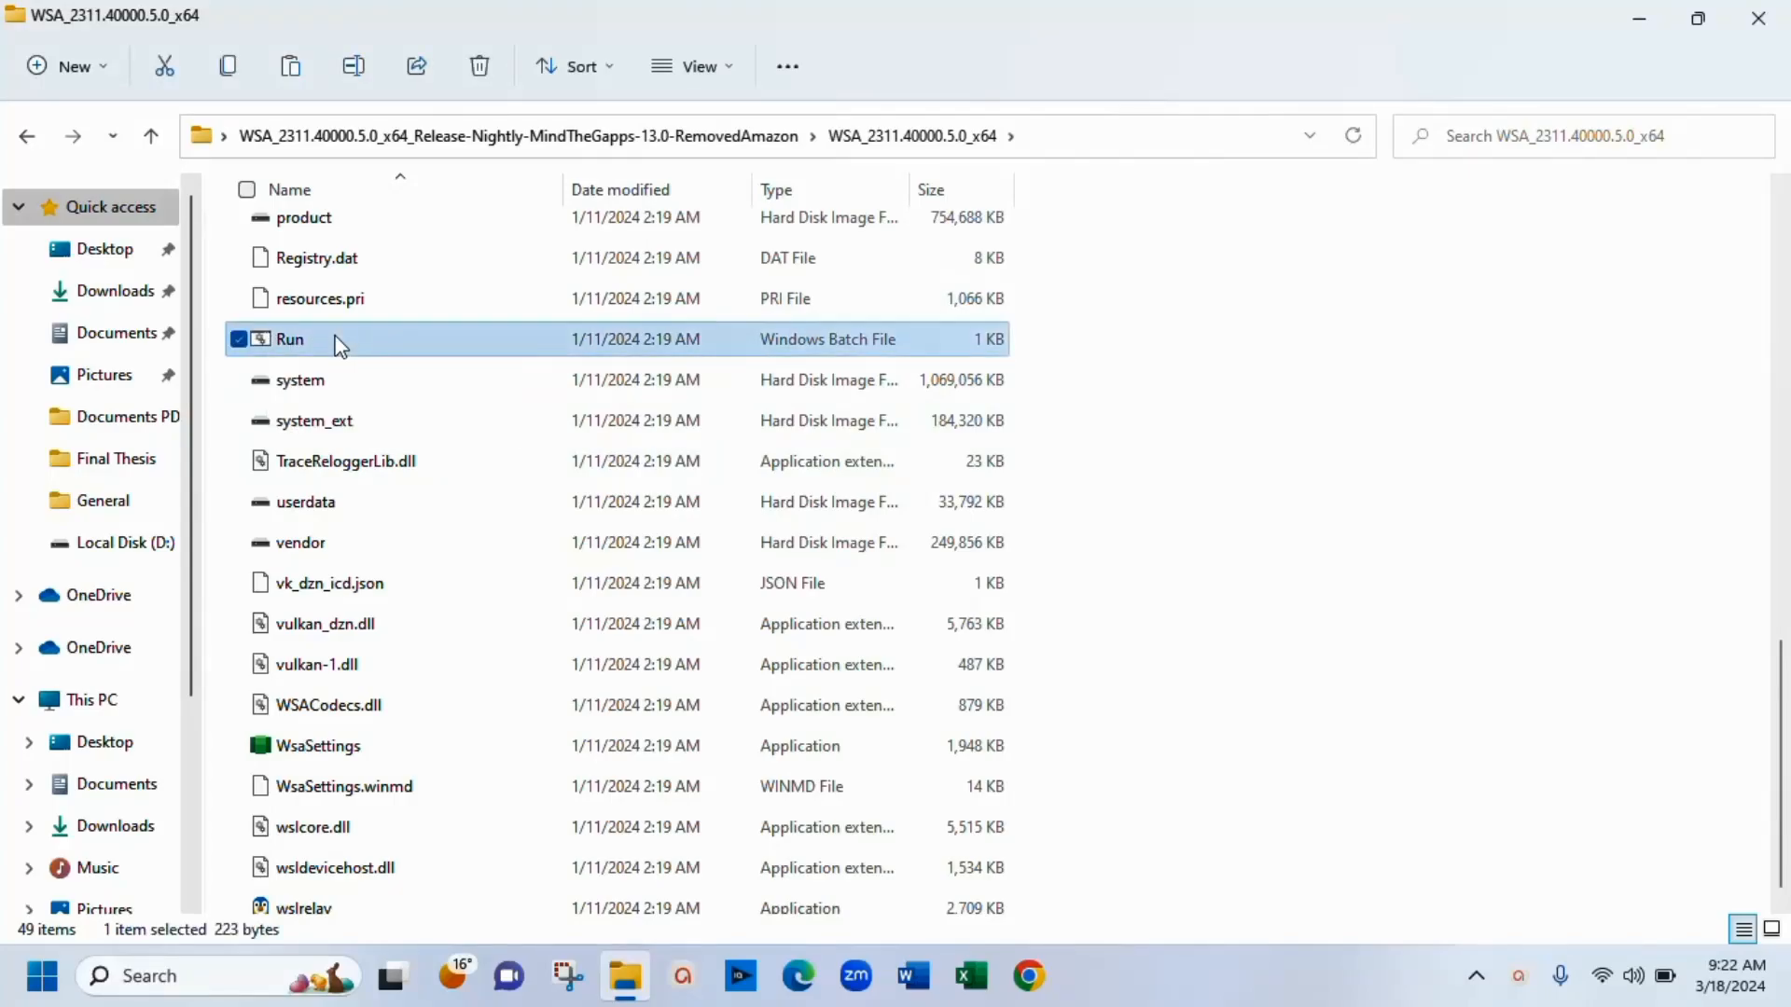
pyautogui.rightClick(336, 342)
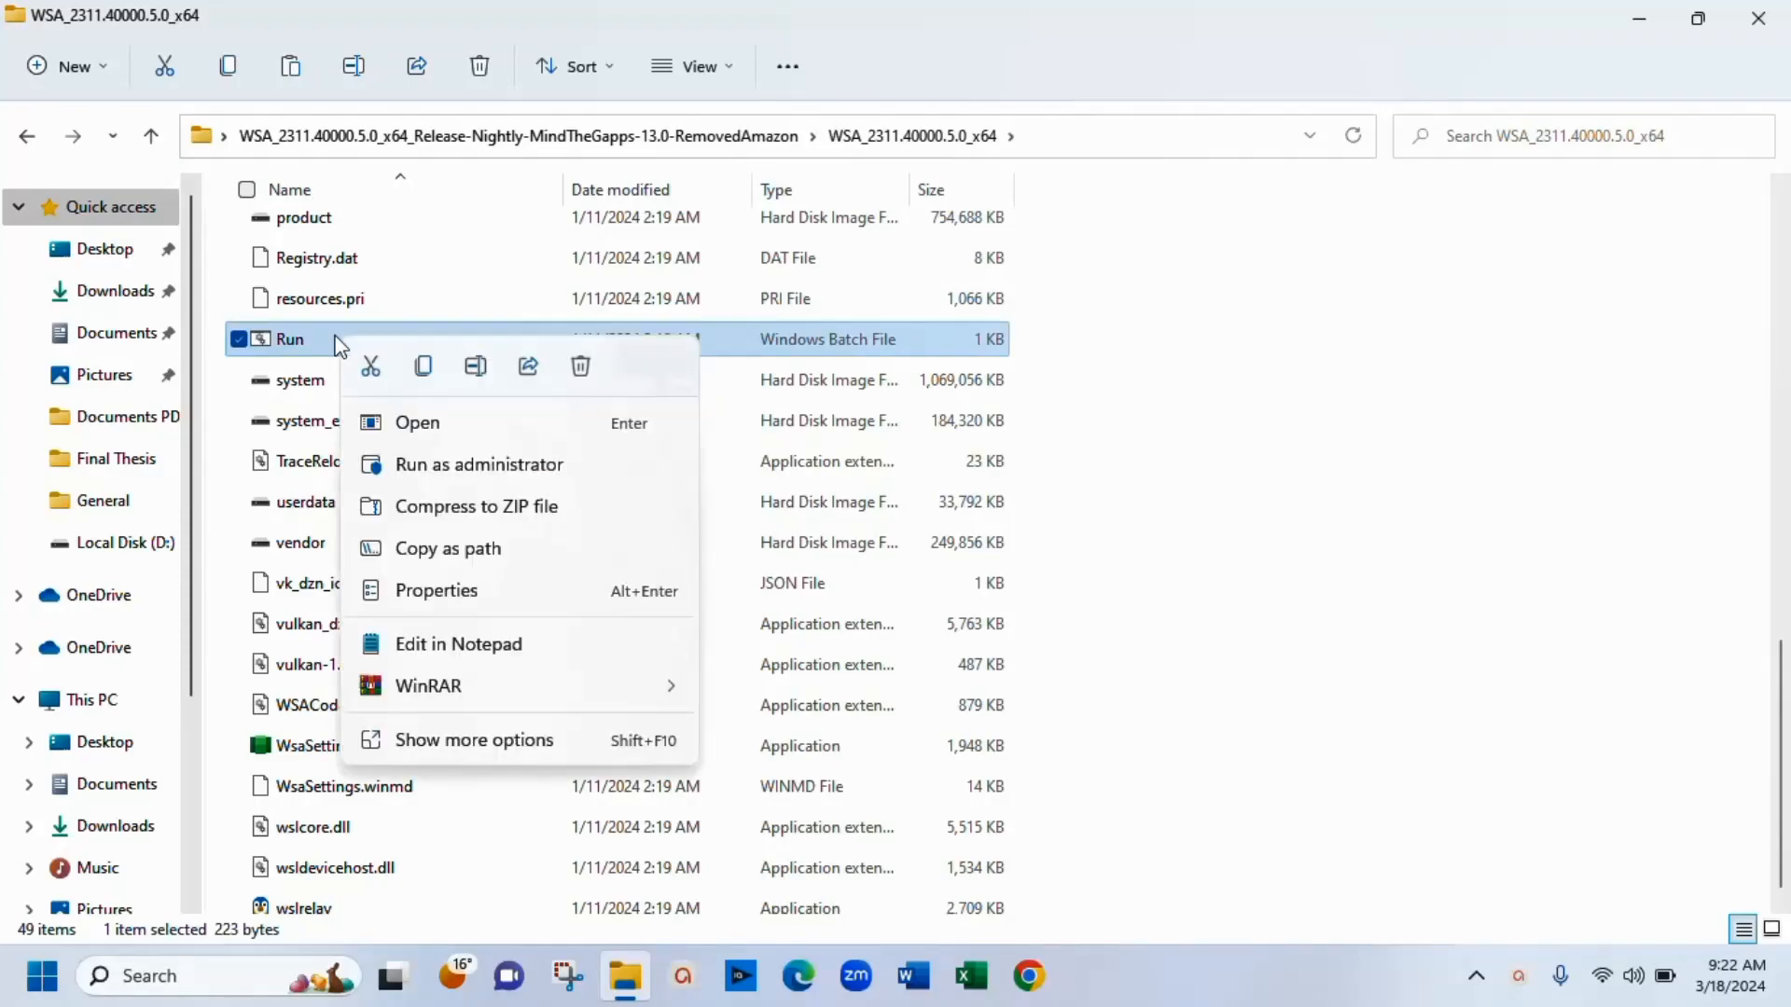
pyautogui.click(481, 467)
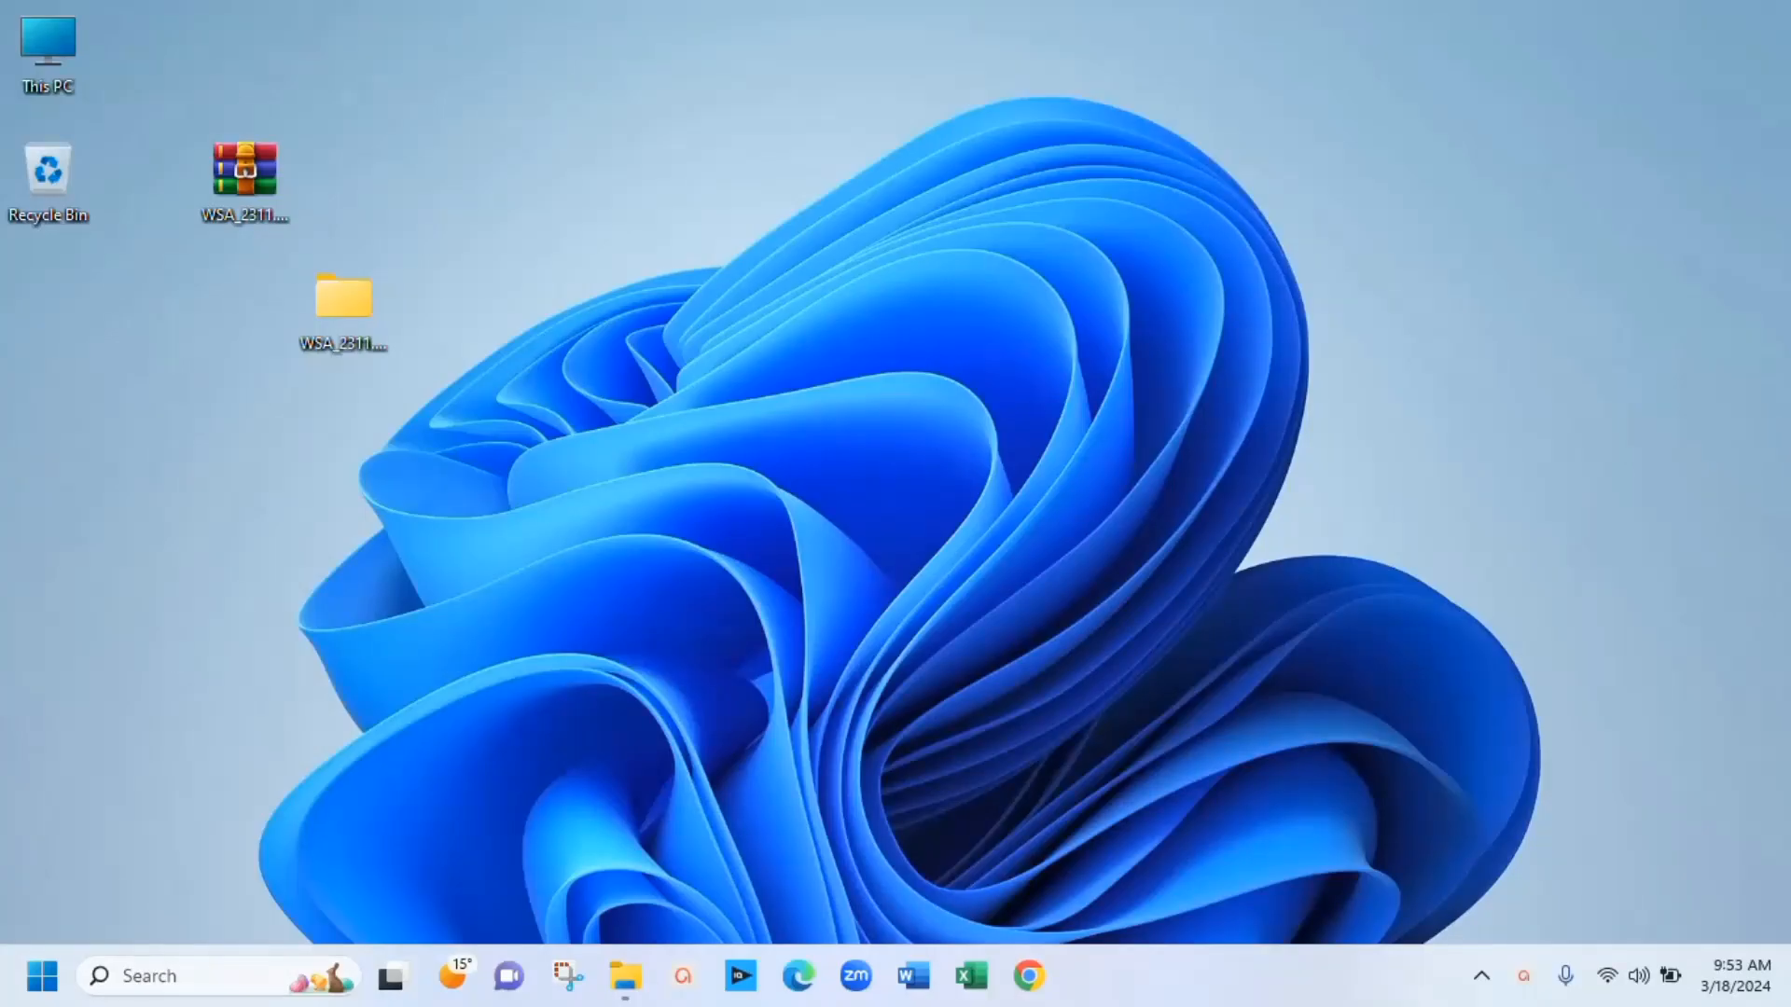
# Step: Find Play Store among all installed apps and place a shortcut to it on the desktop
pyautogui.click(42, 976)
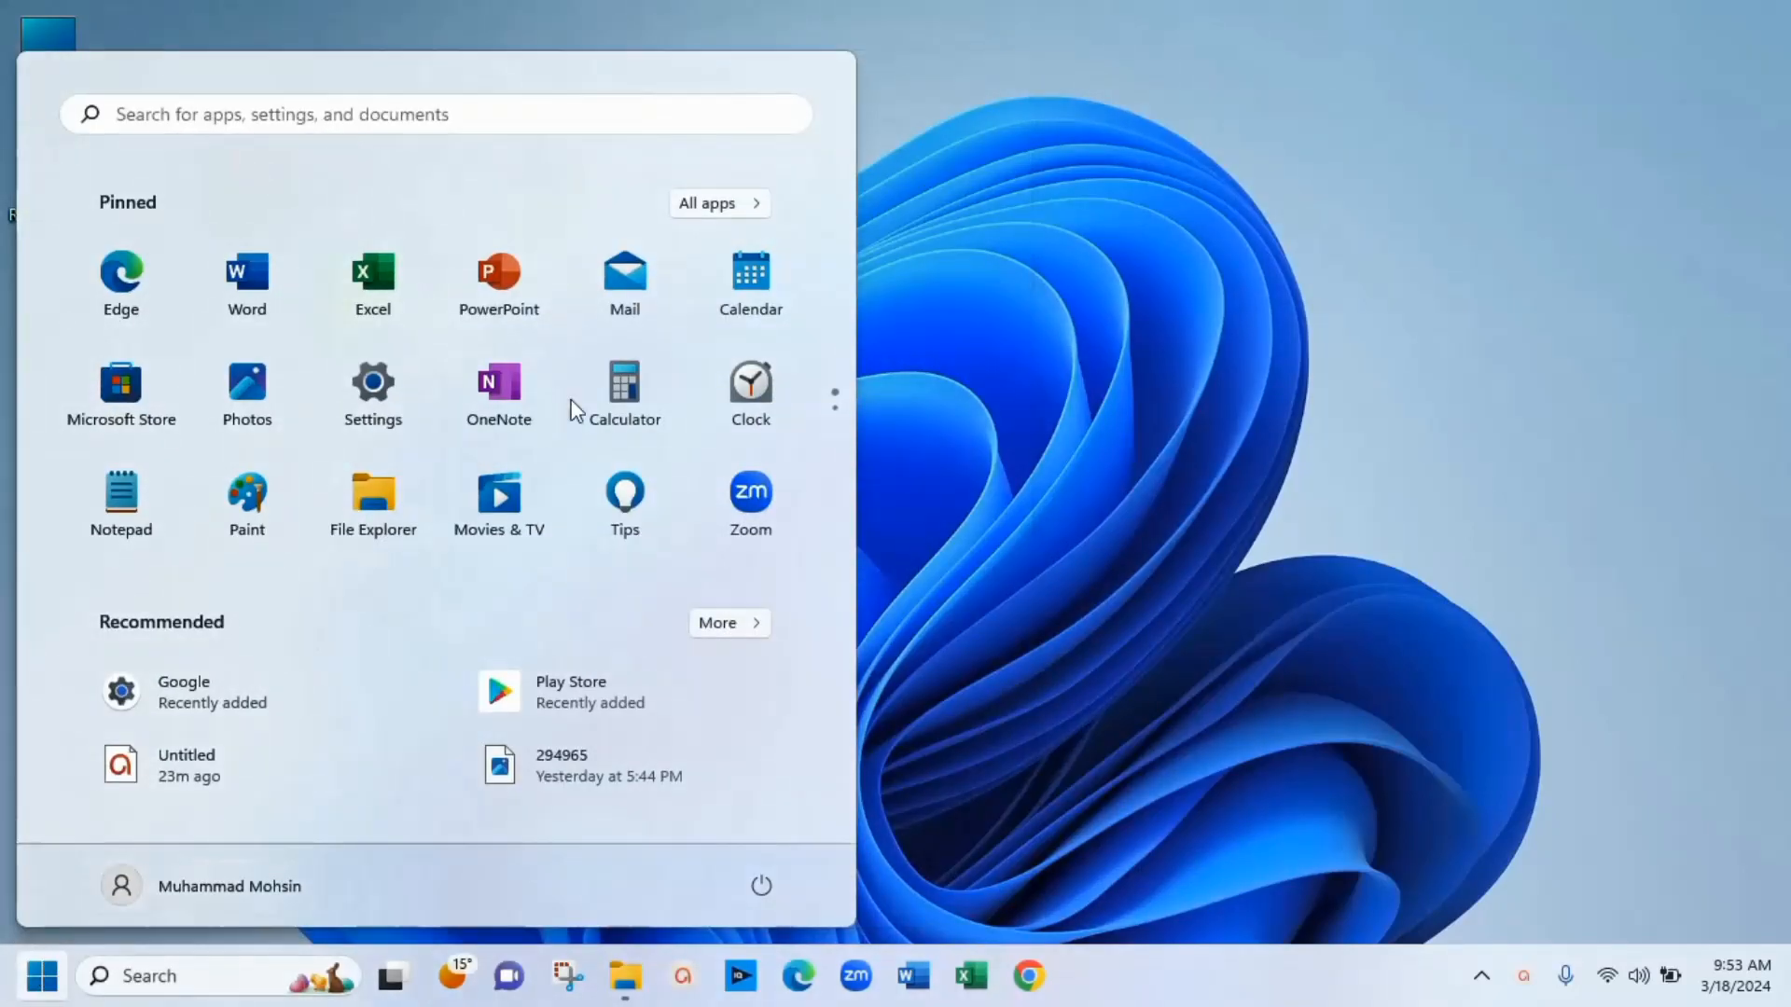
pyautogui.click(722, 210)
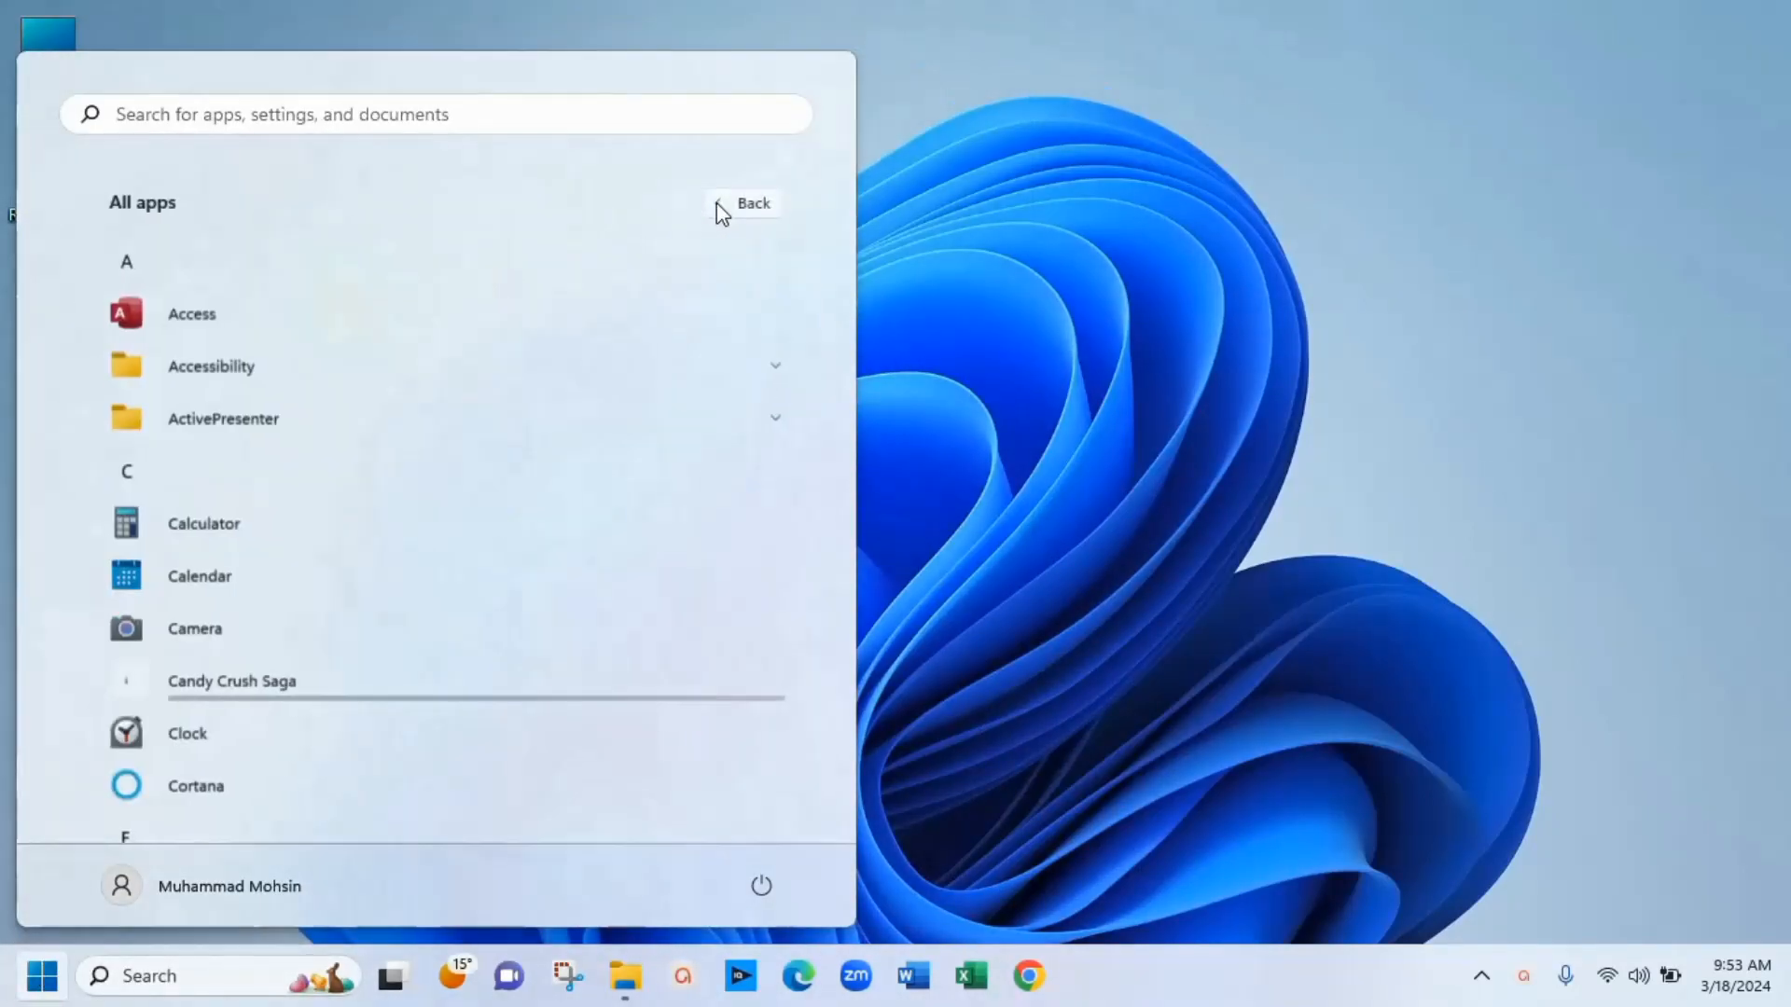
pyautogui.moveTo(846, 290); pyautogui.dragTo(840, 619)
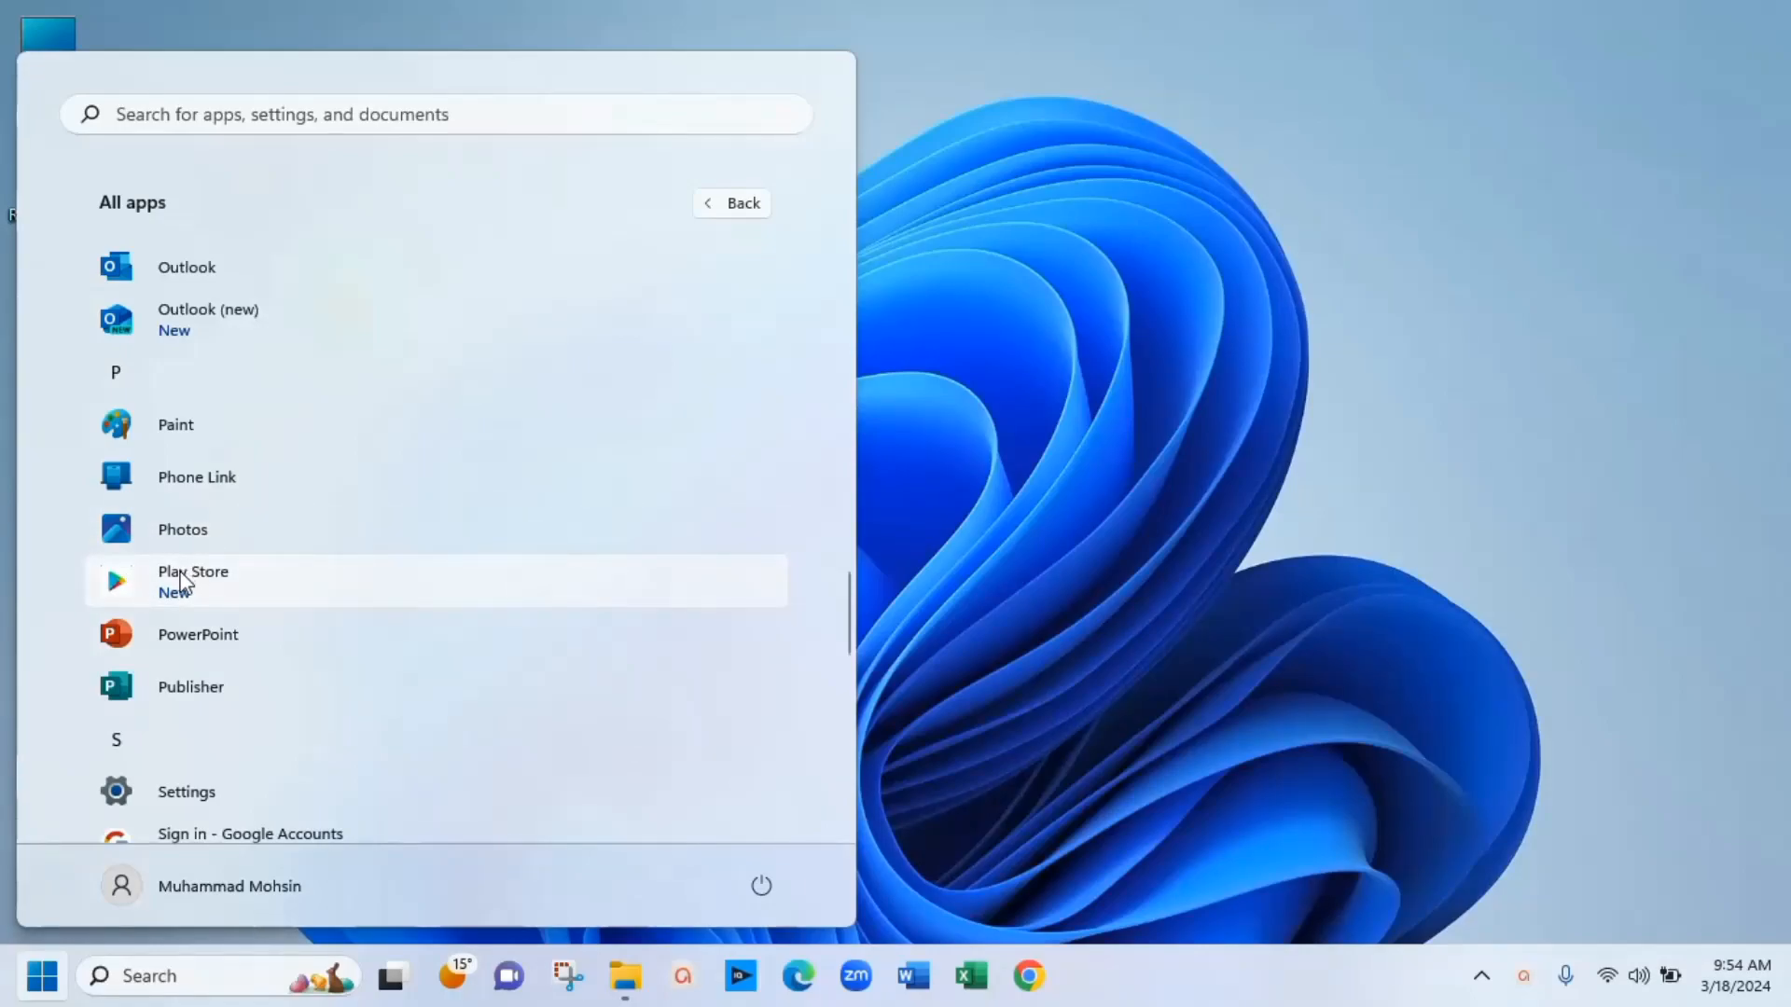
pyautogui.moveTo(183, 583); pyautogui.dragTo(1037, 487)
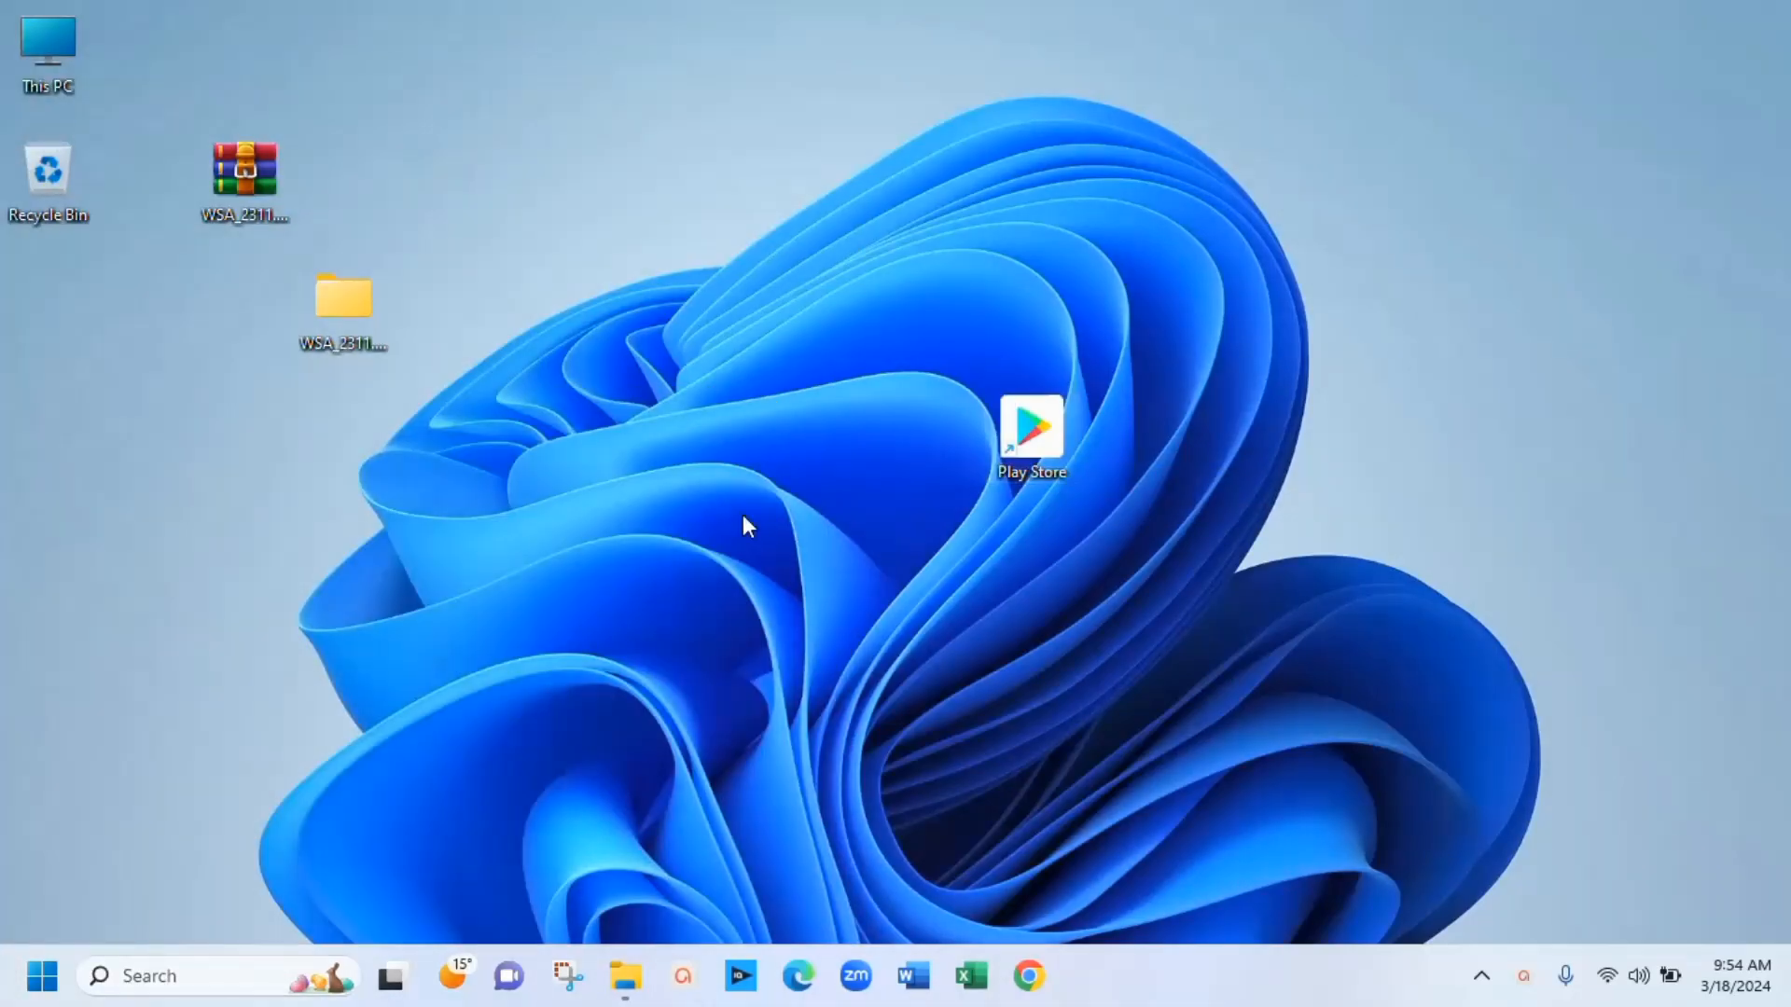
# Step: Launch Play Store from its desktop shortcut and sign in with the Google account's e-mail and password
pyautogui.doubleClick(1031, 431)
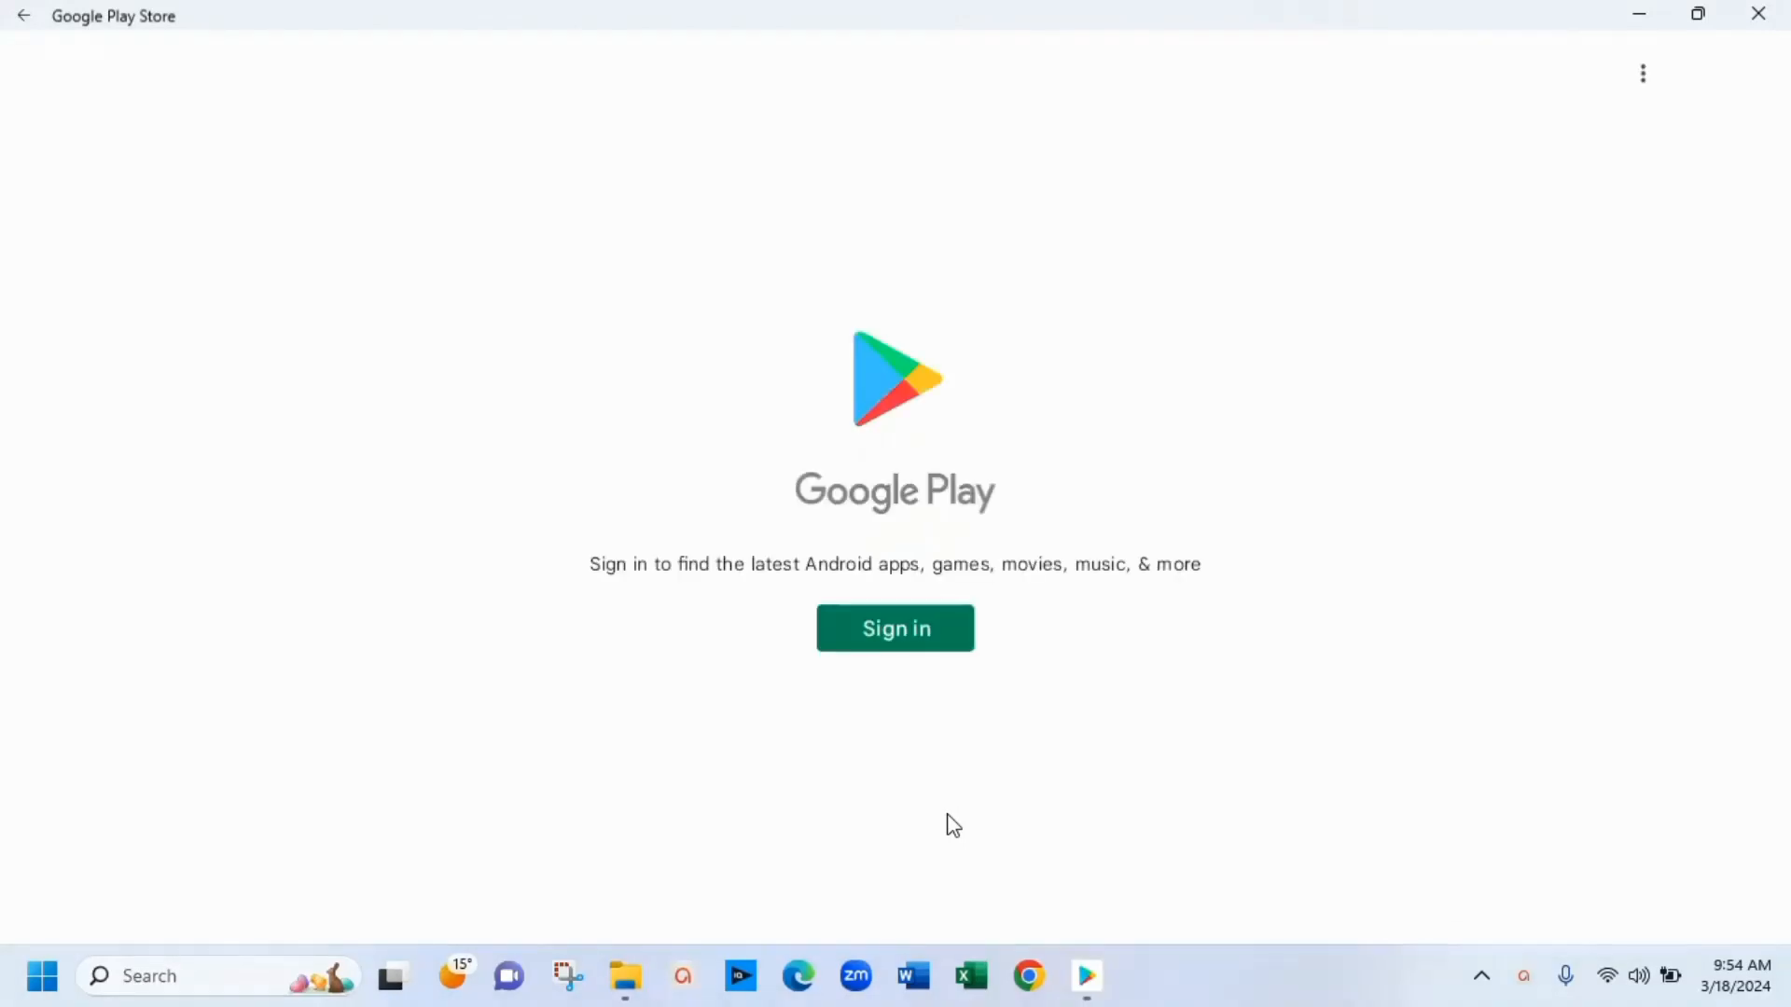
pyautogui.click(928, 638)
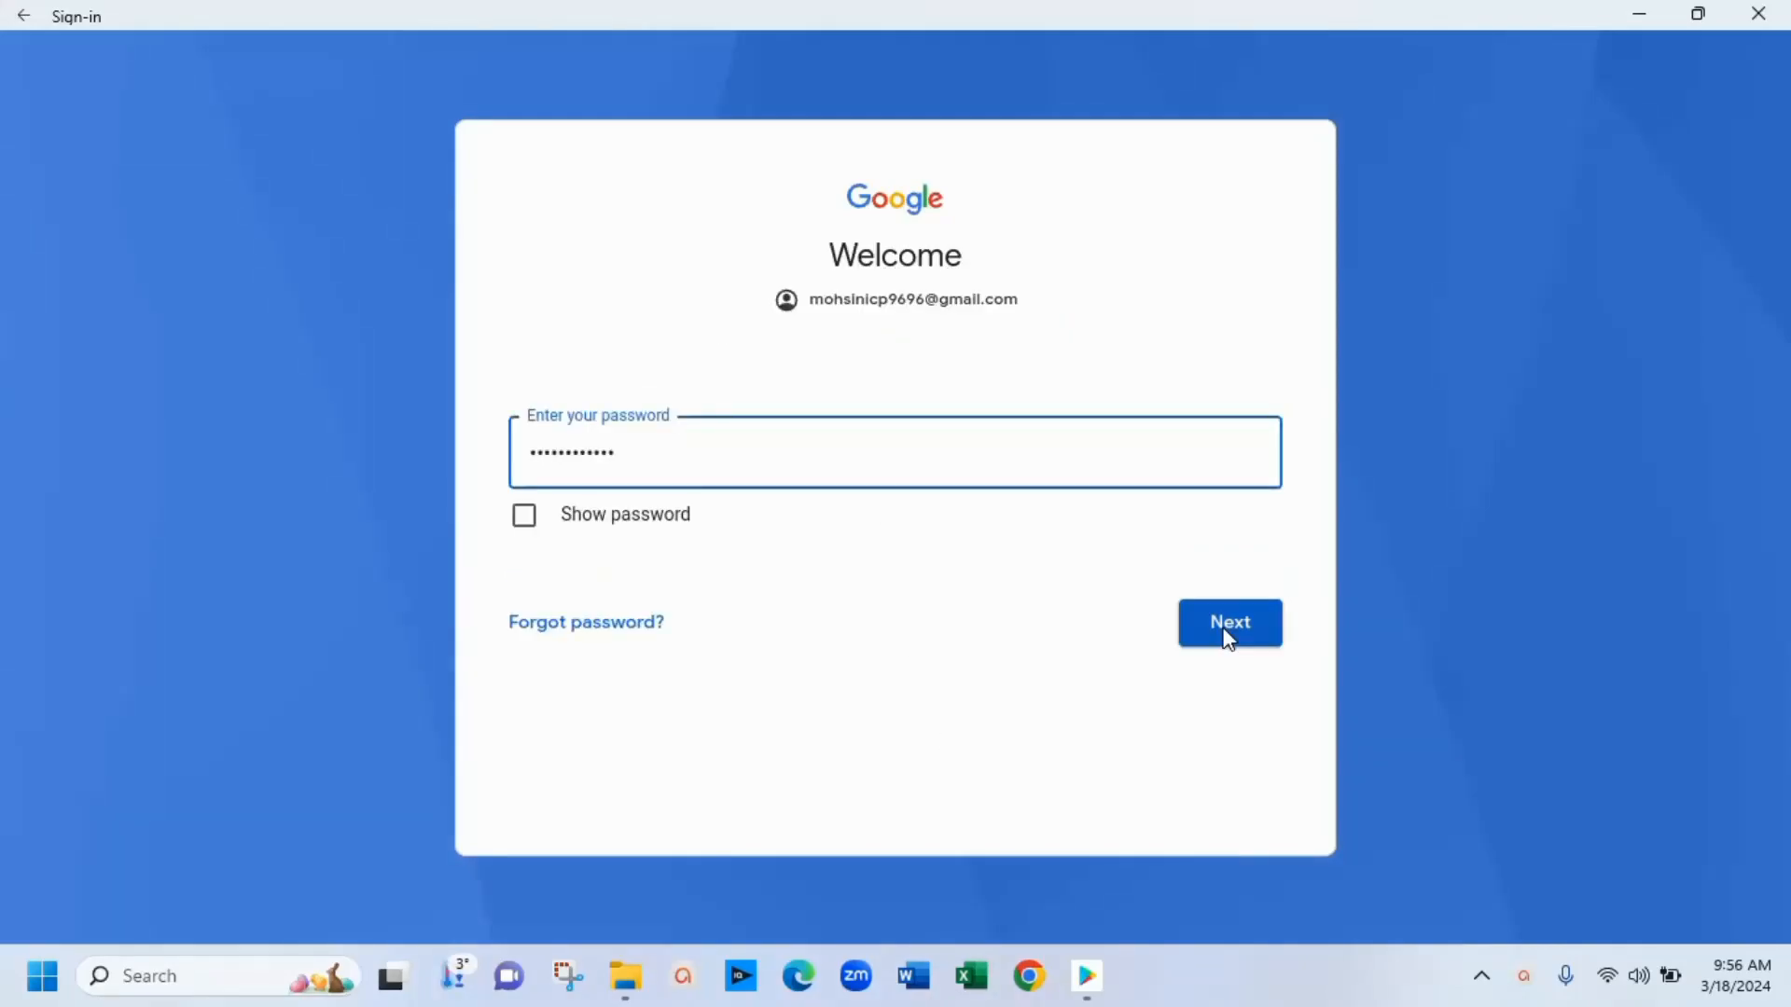
pyautogui.click(1223, 630)
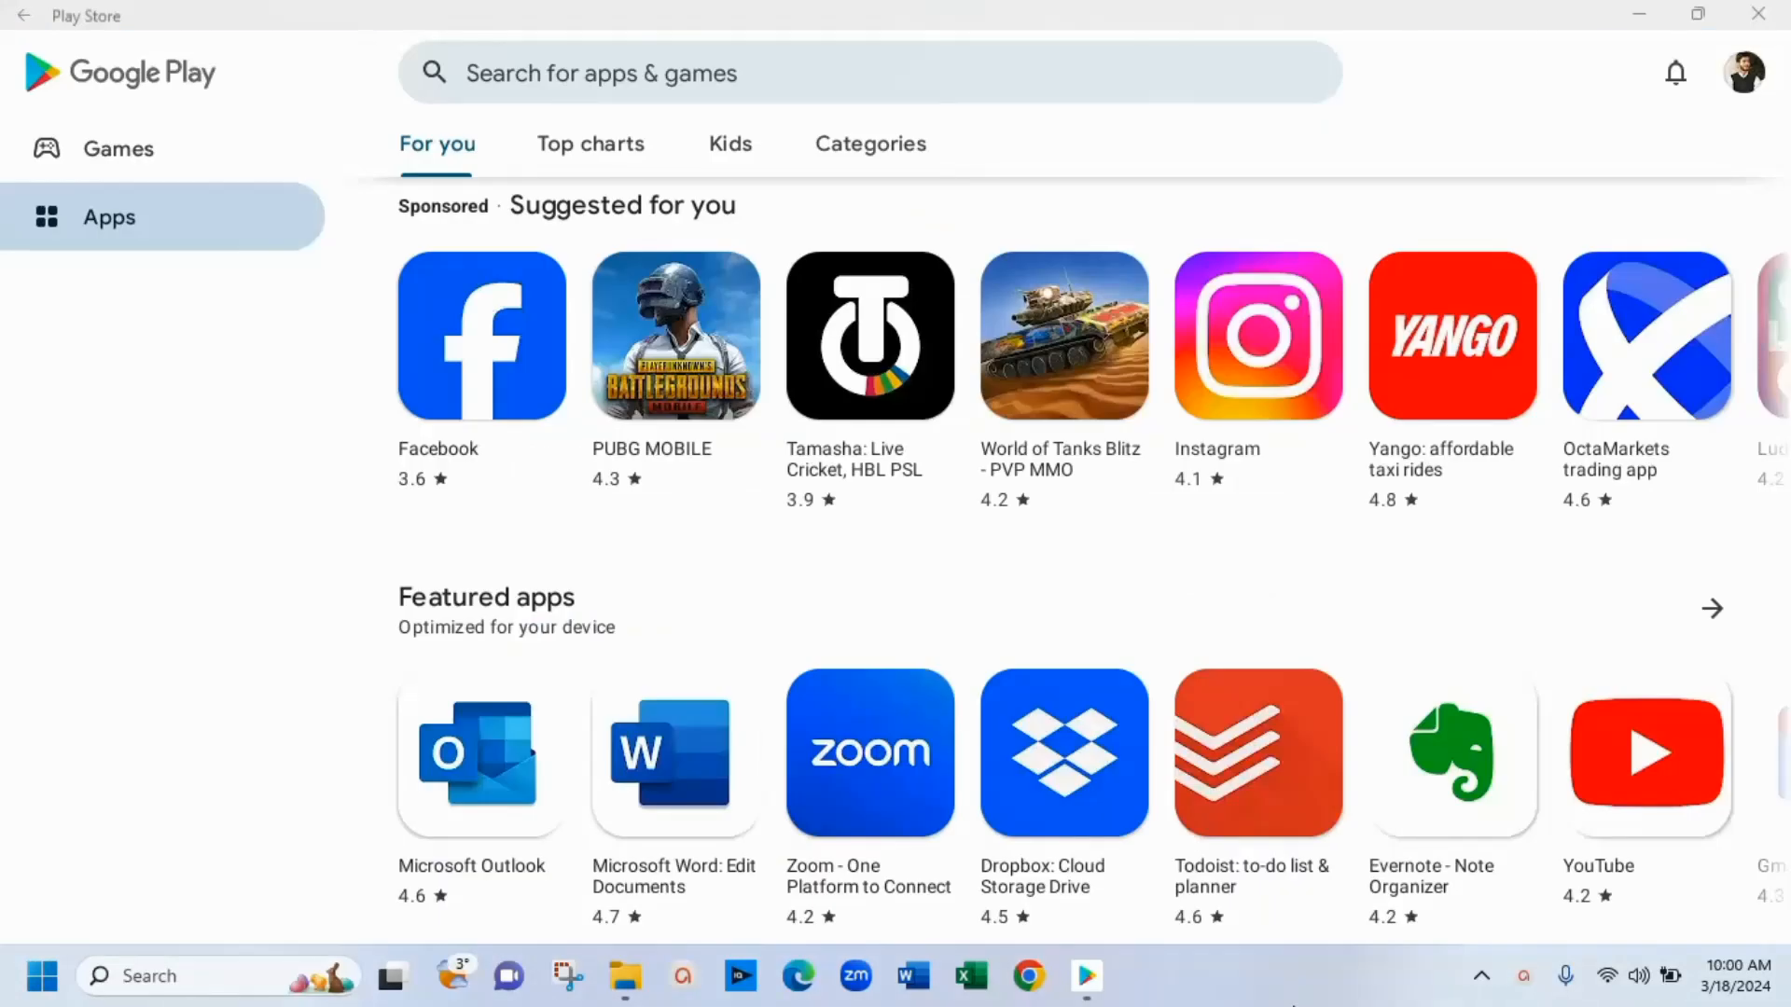
# Step: Open the Instagram page from the suggested apps in Play Store and start installing the app
pyautogui.click(1234, 459)
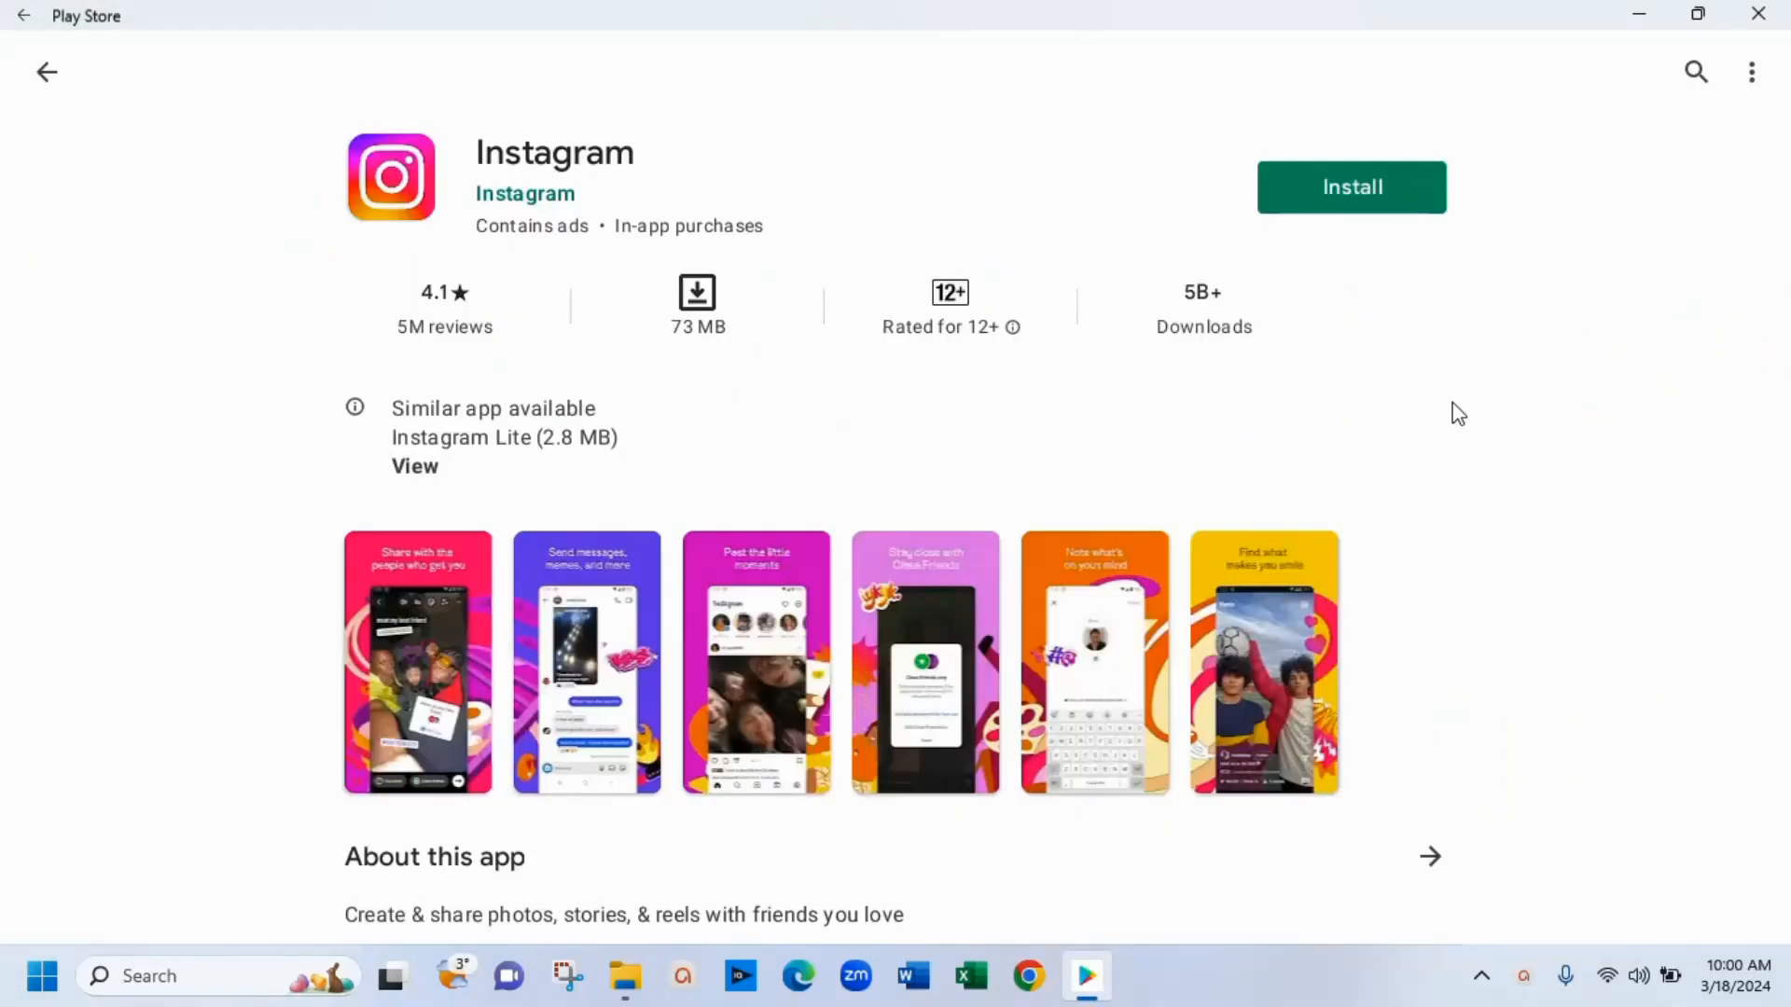
pyautogui.click(1358, 187)
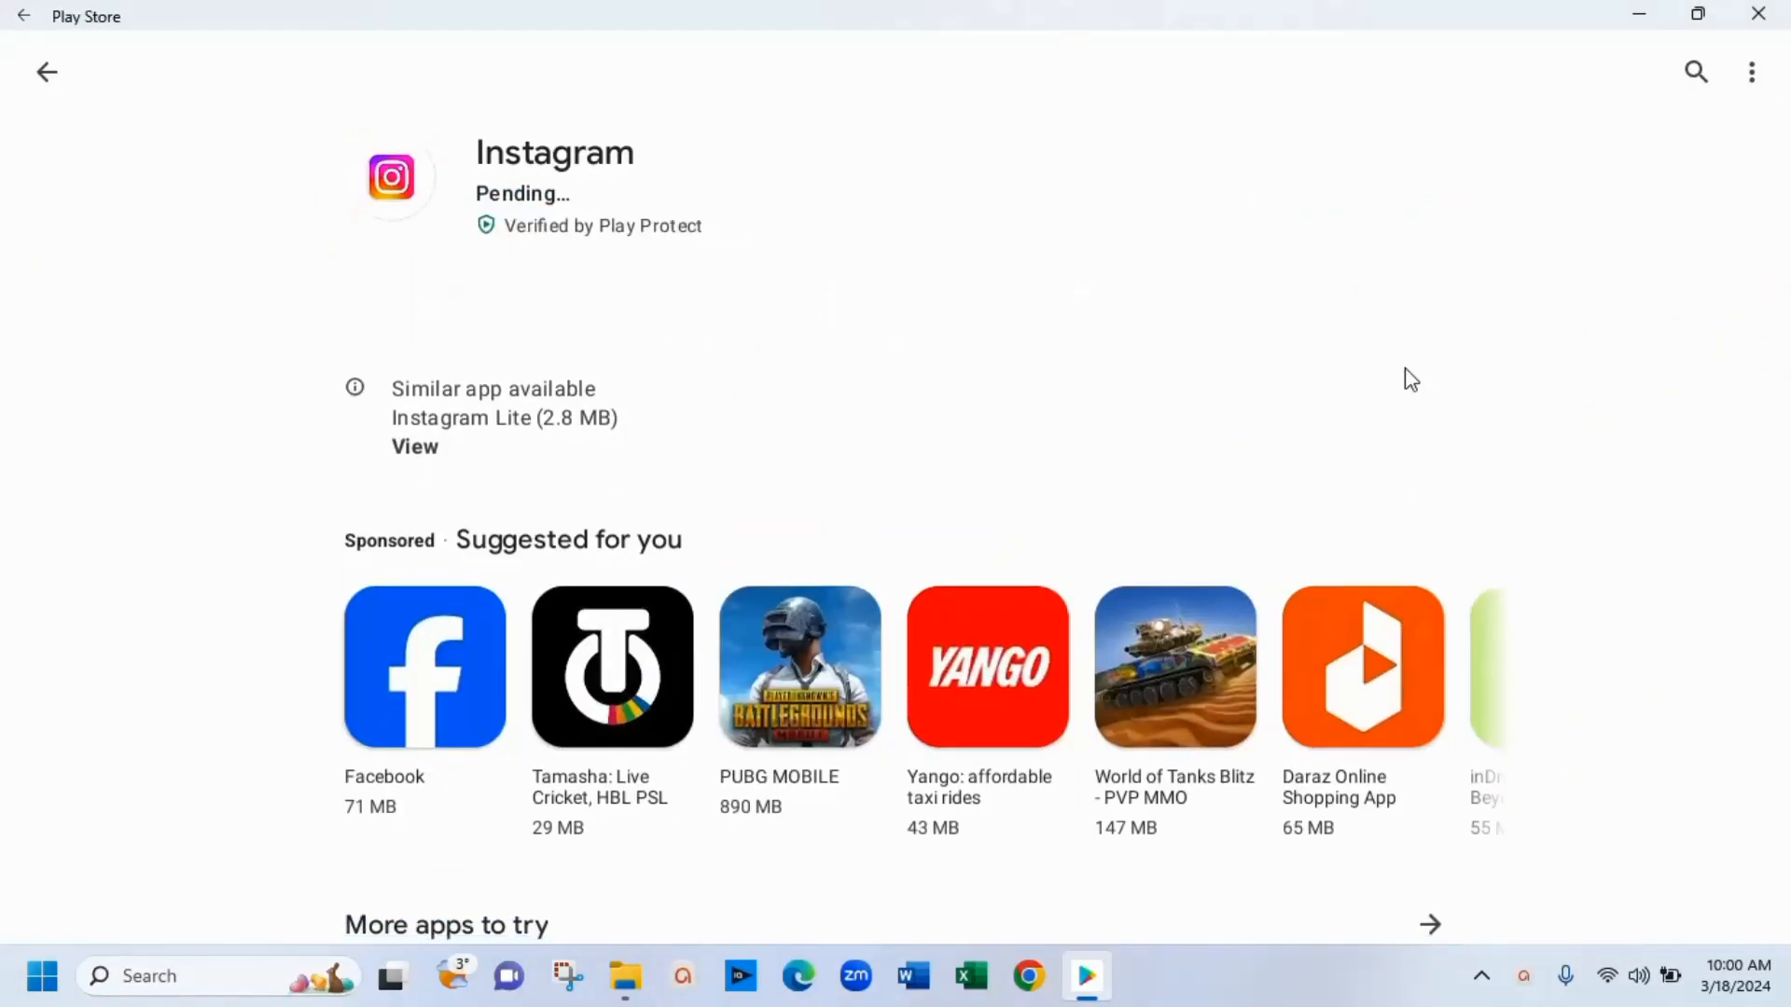